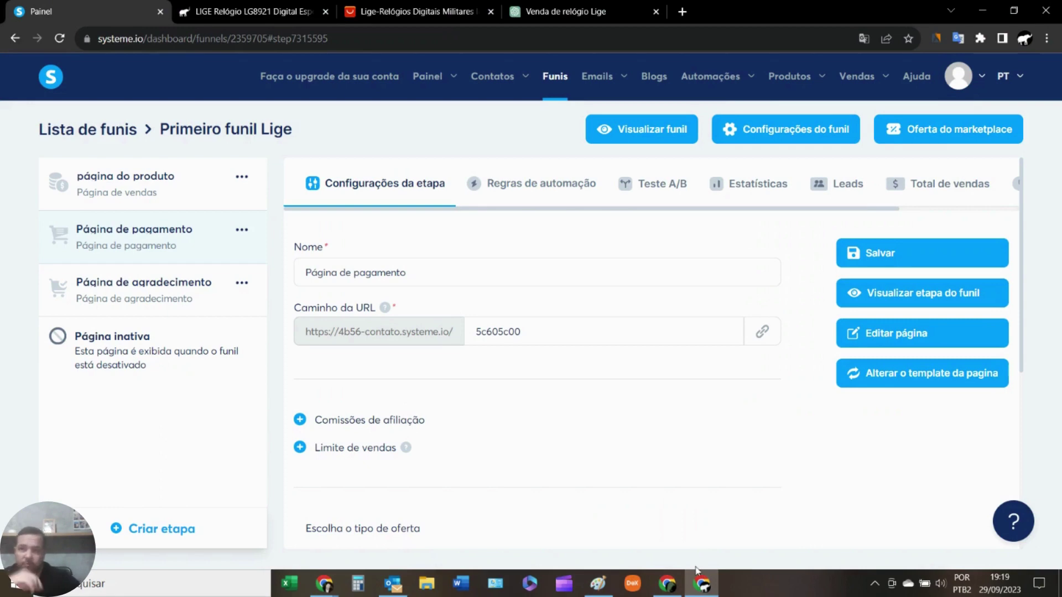
# Replace the payment page's template with the "Informações de pagamento" design with a blue testimonial column, from the second page of templates
pyautogui.moveTo(598, 575)
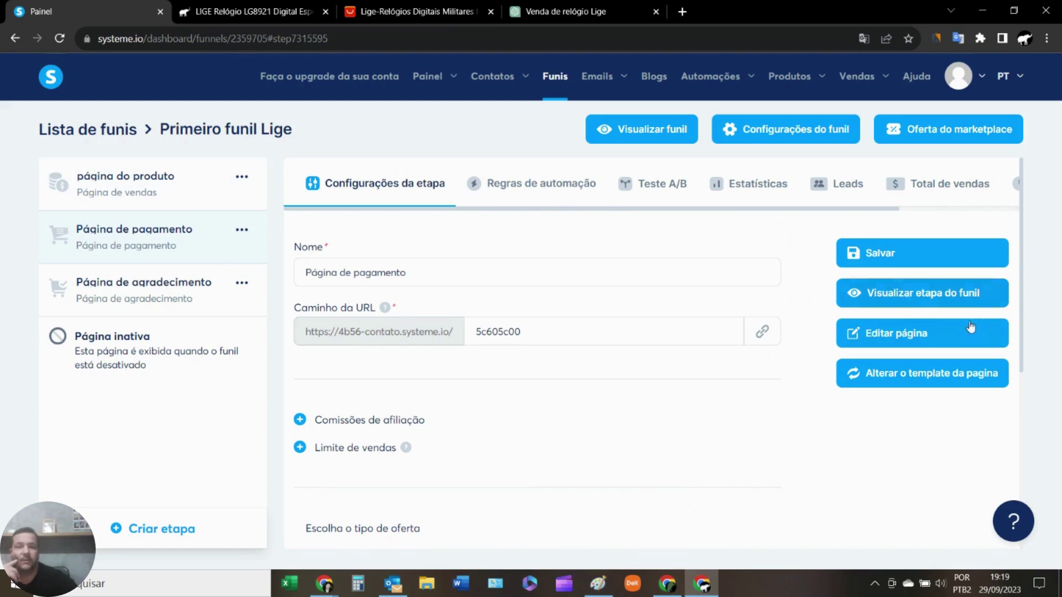
pyautogui.click(912, 379)
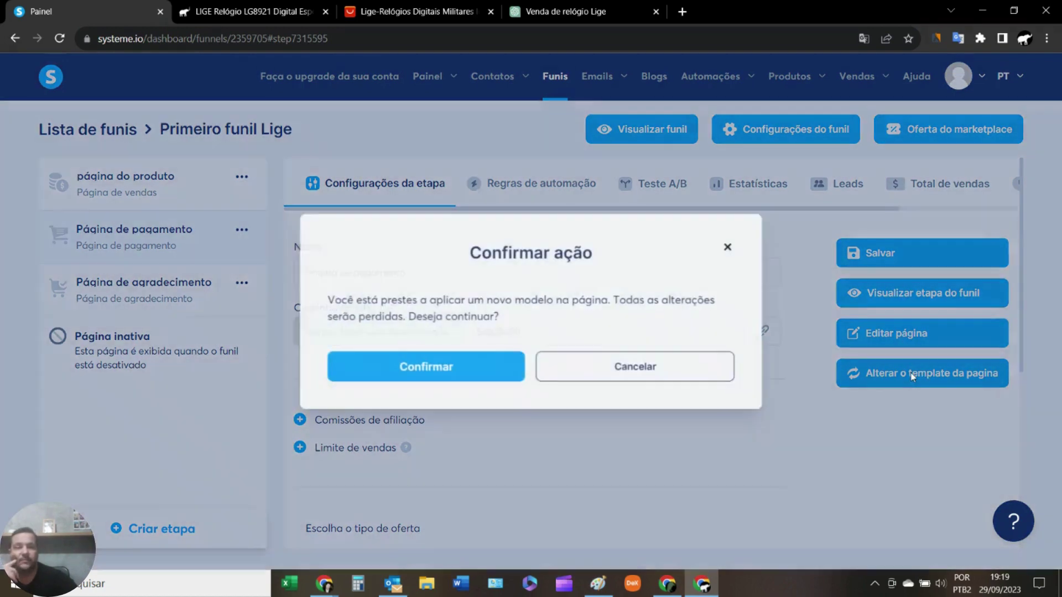
pyautogui.click(454, 365)
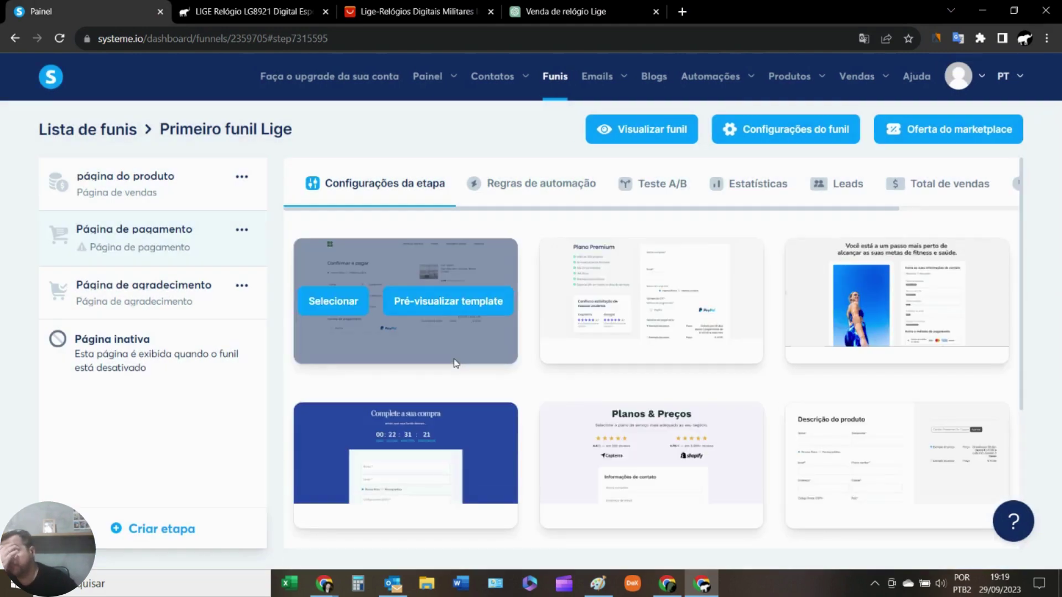
pyautogui.moveTo(691, 338)
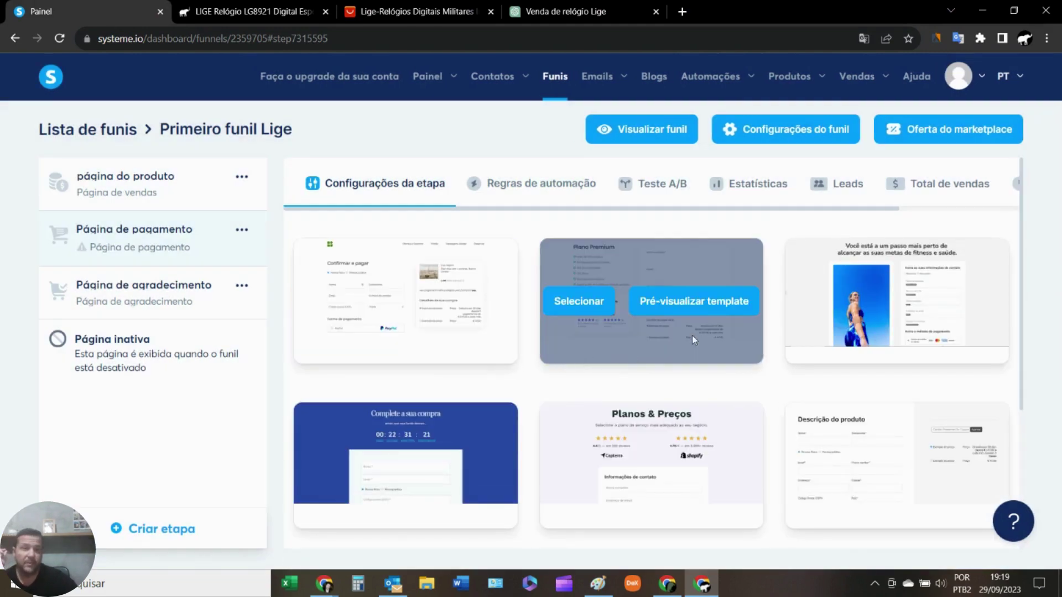
pyautogui.scroll(-4, 685, 312)
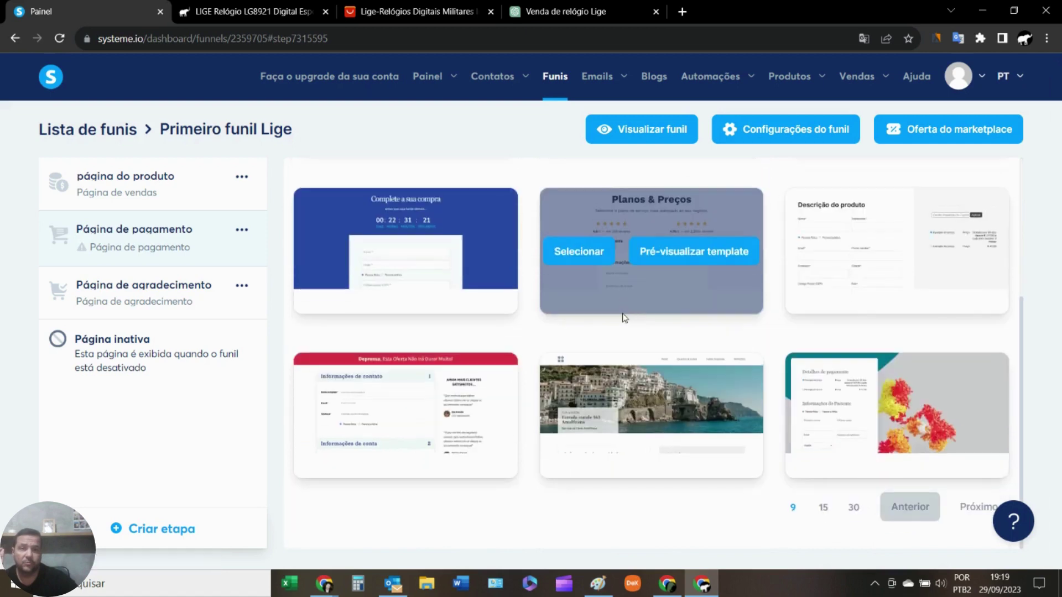
pyautogui.scroll(2, 622, 313)
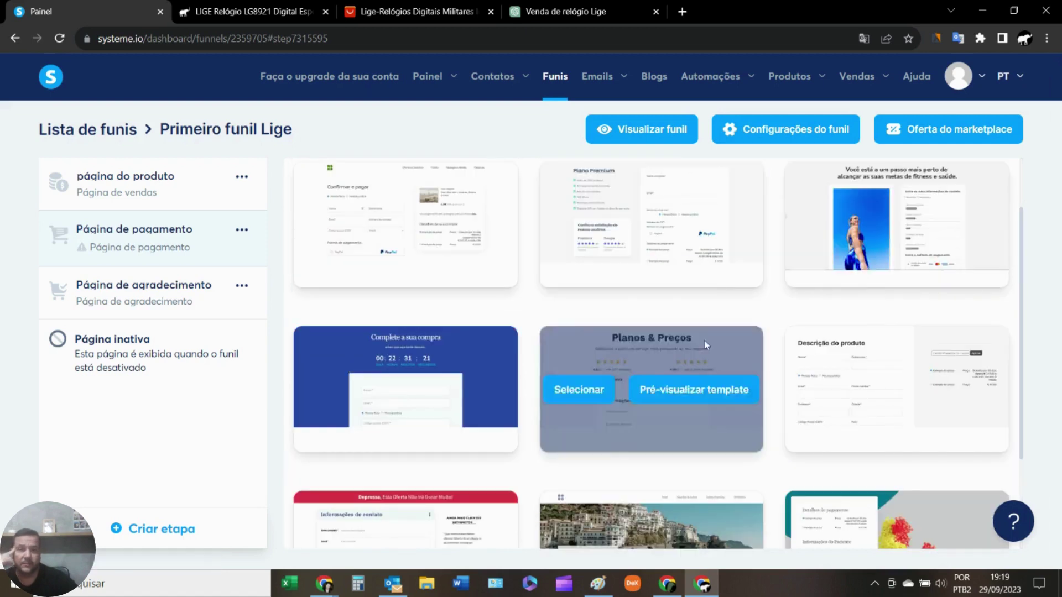
pyautogui.scroll(-2, 622, 313)
pyautogui.click(978, 507)
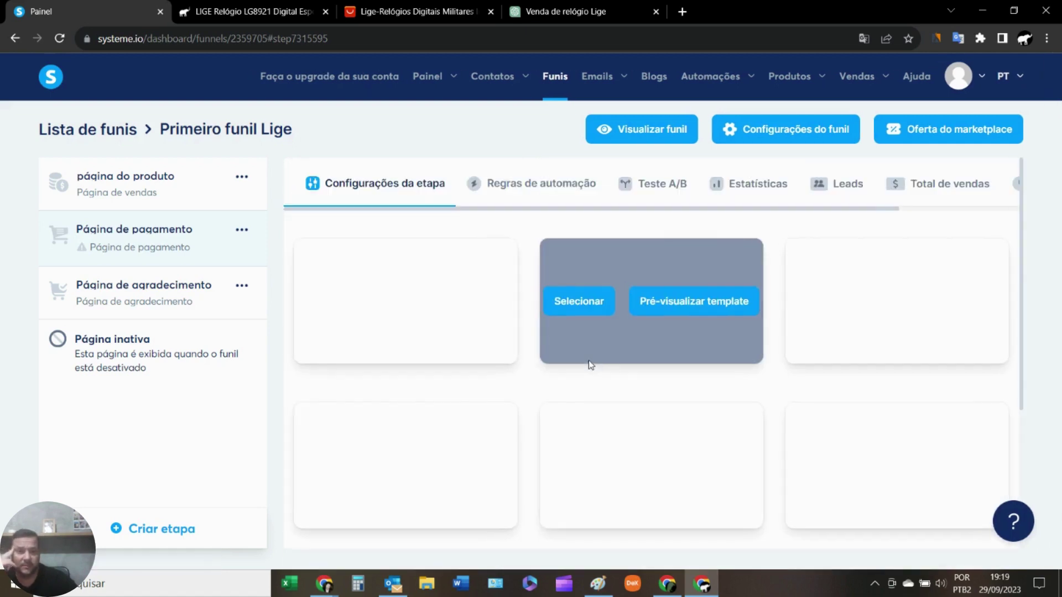
pyautogui.scroll(-2, 588, 360)
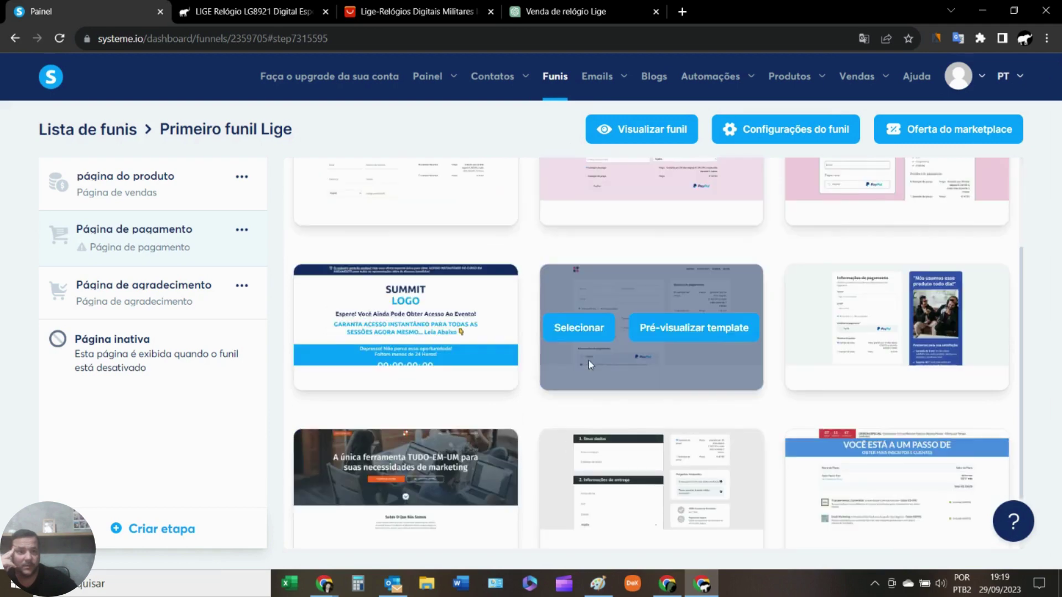
pyautogui.scroll(2, 588, 360)
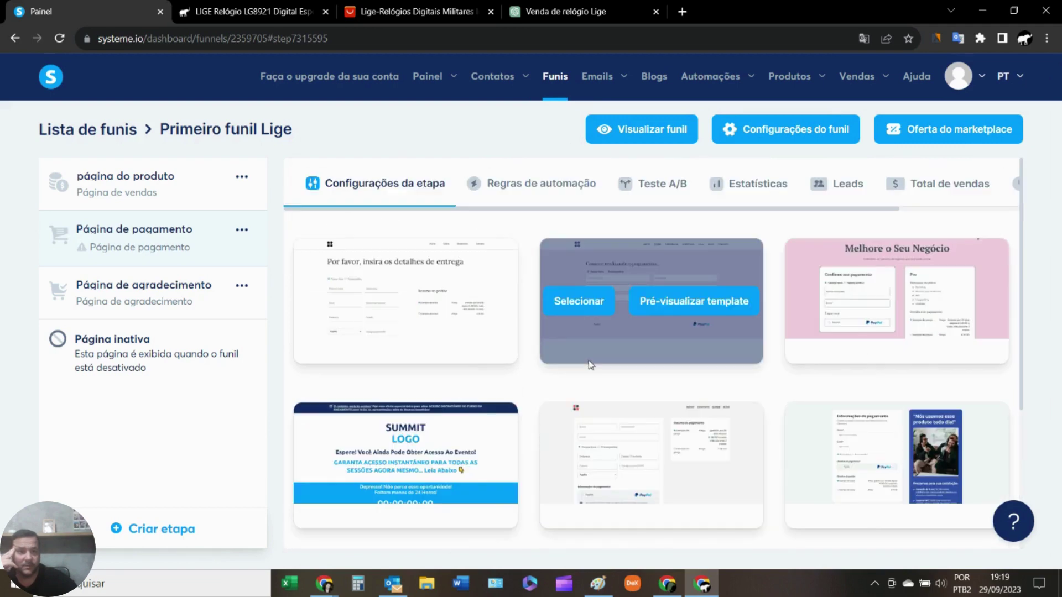
pyautogui.scroll(-3, 589, 360)
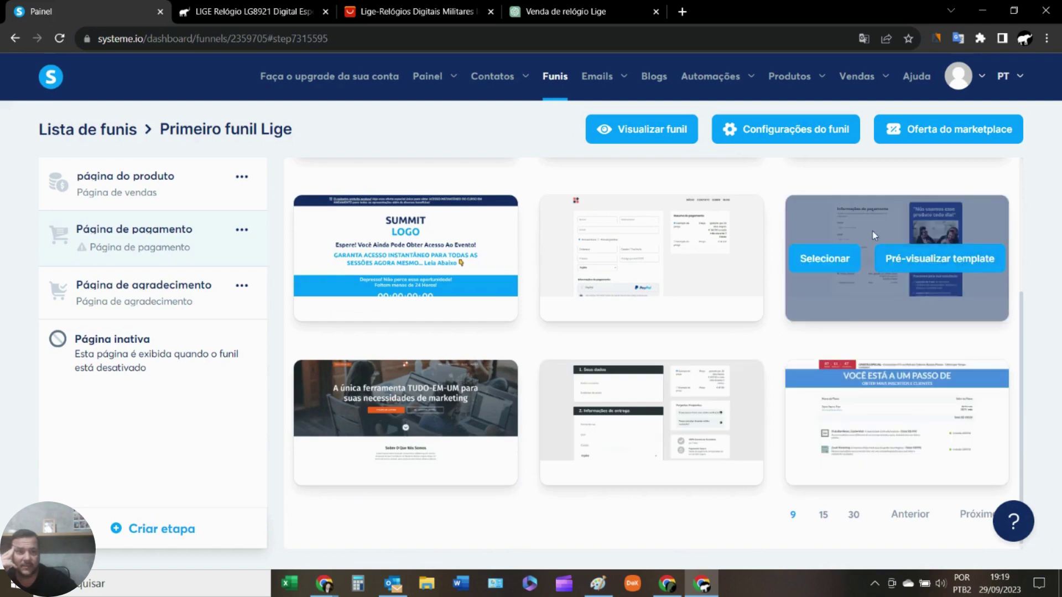
pyautogui.click(835, 260)
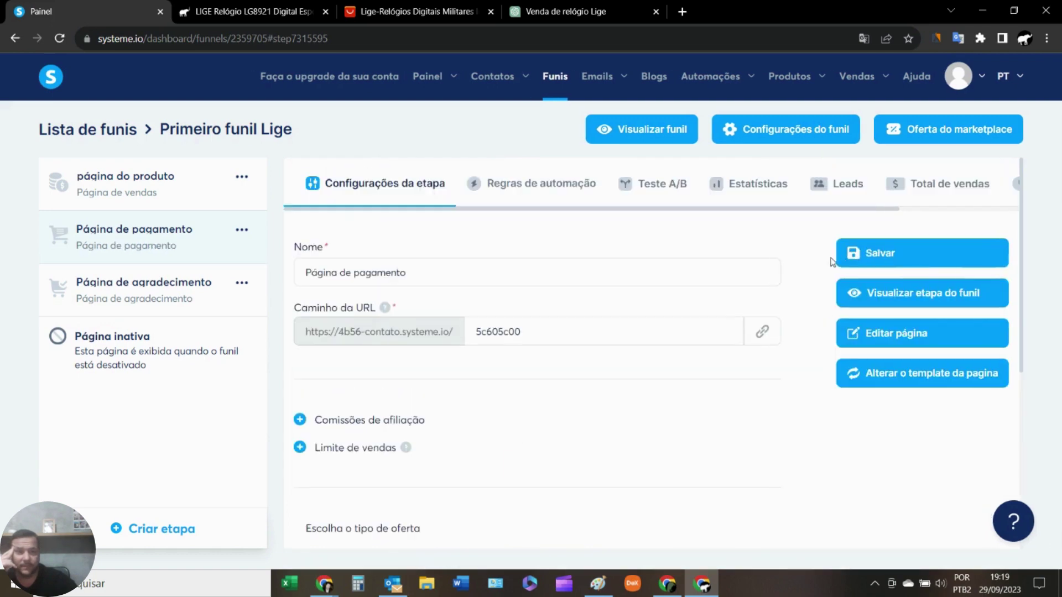
# Open the payment page for editing and review its customer fields, payment methods and order details
pyautogui.click(911, 339)
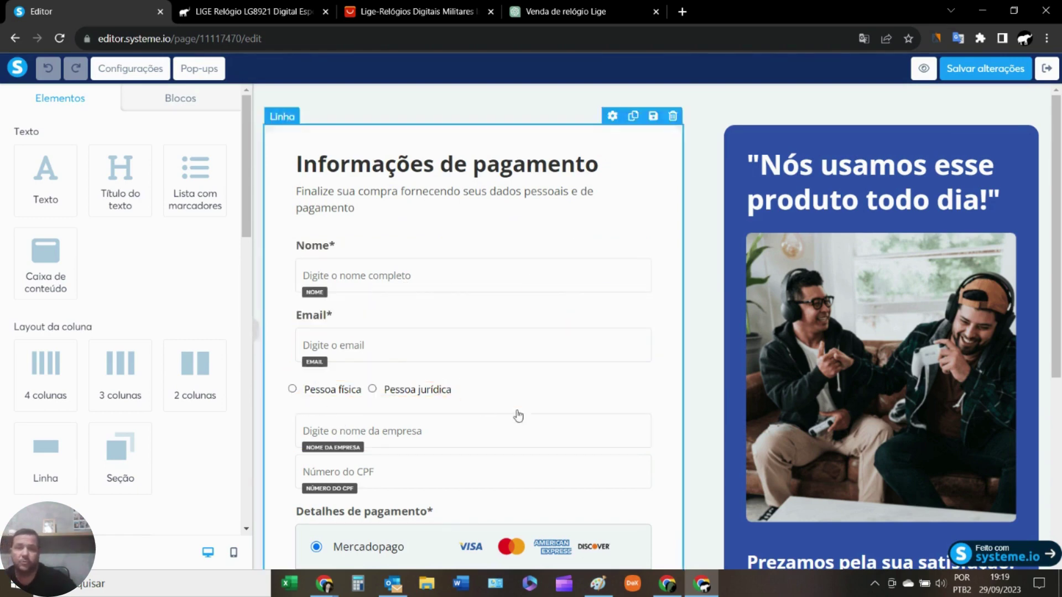
pyautogui.scroll(-2, 714, 401)
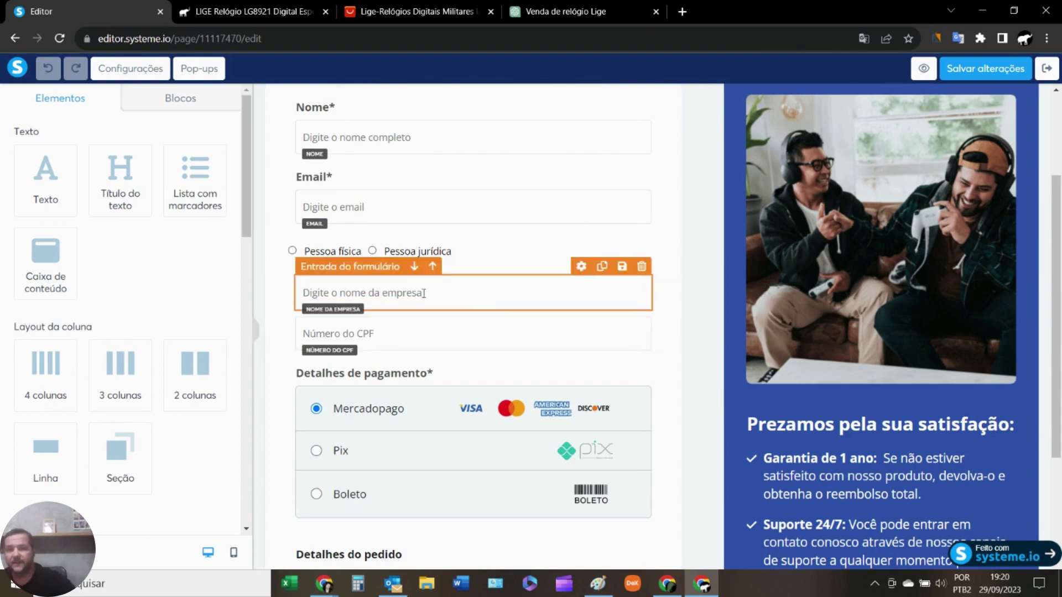
pyautogui.scroll(3, 519, 315)
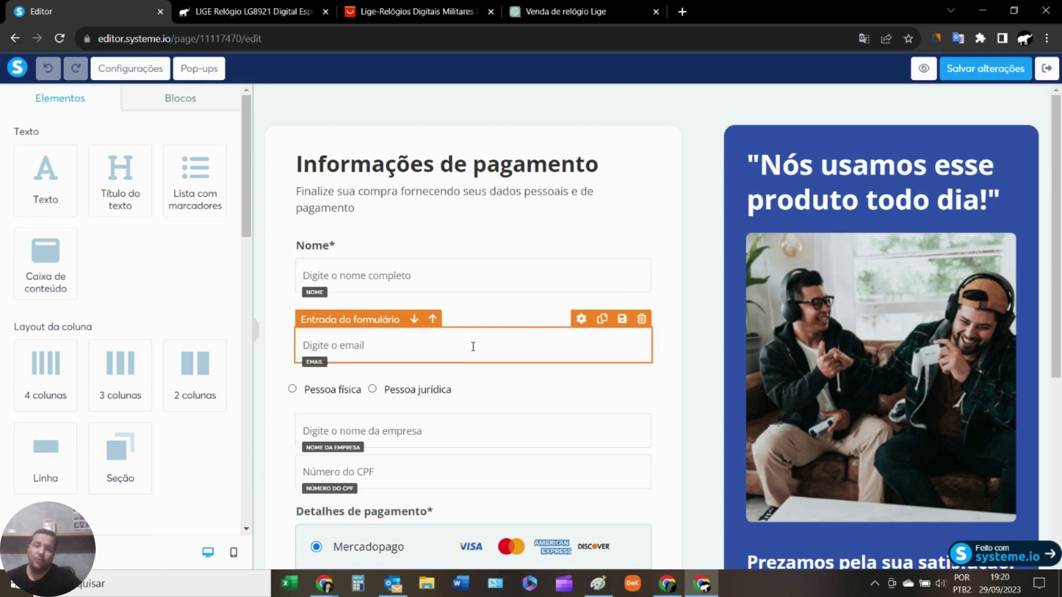
pyautogui.scroll(-3, 473, 347)
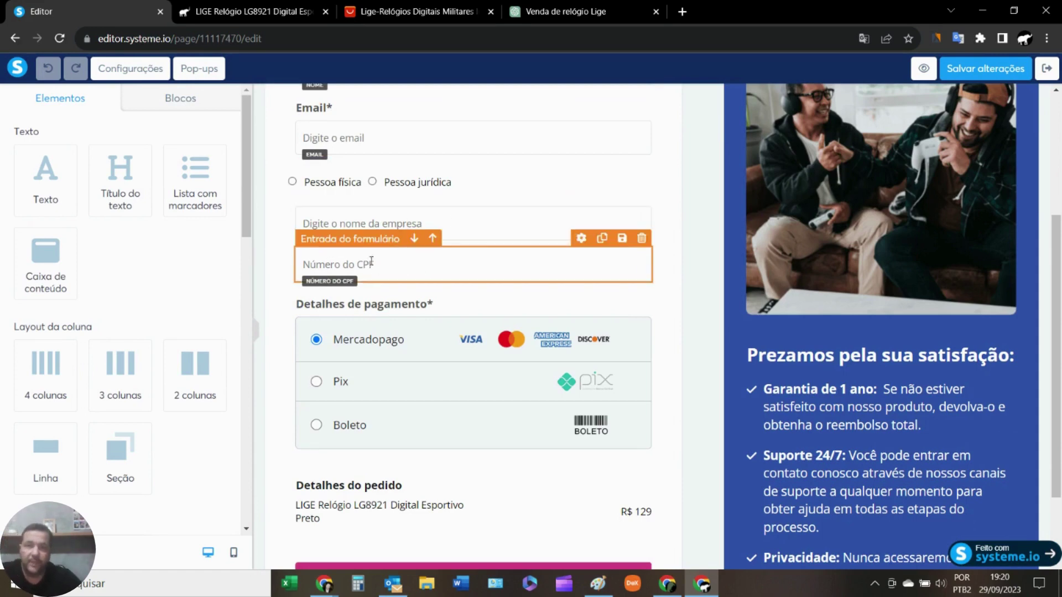
pyautogui.scroll(3, 402, 265)
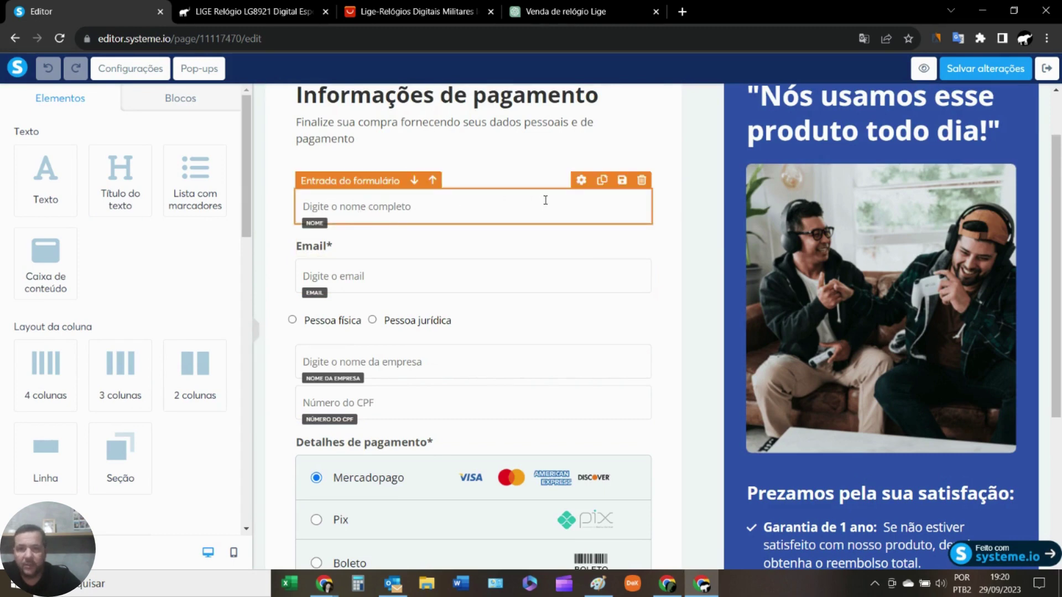
# Duplicate the name input field and its "Nome*" label, placing the label copy between the two name fields
pyautogui.click(602, 181)
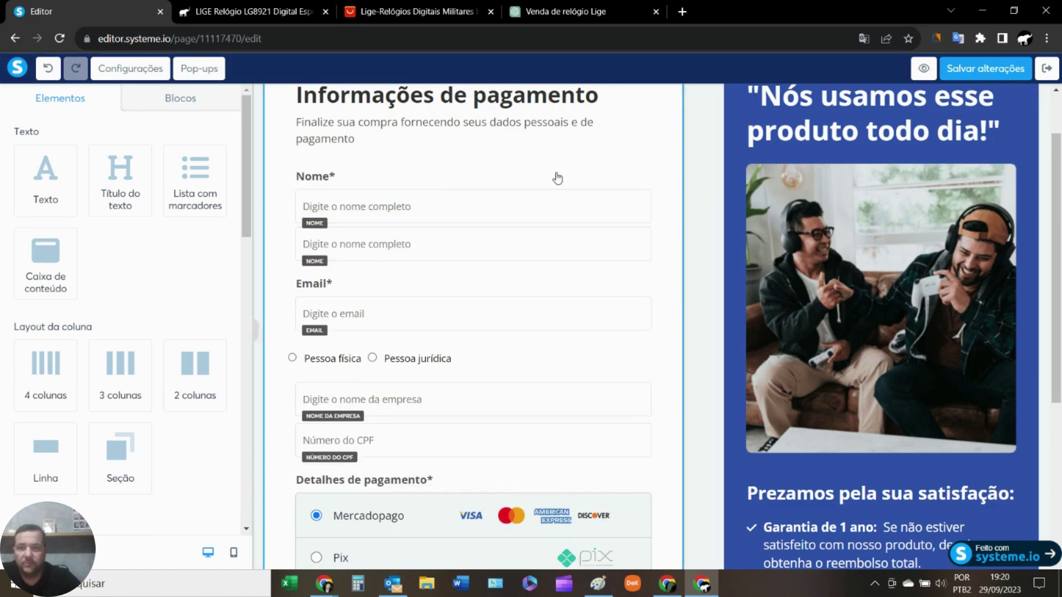
pyautogui.click(314, 179)
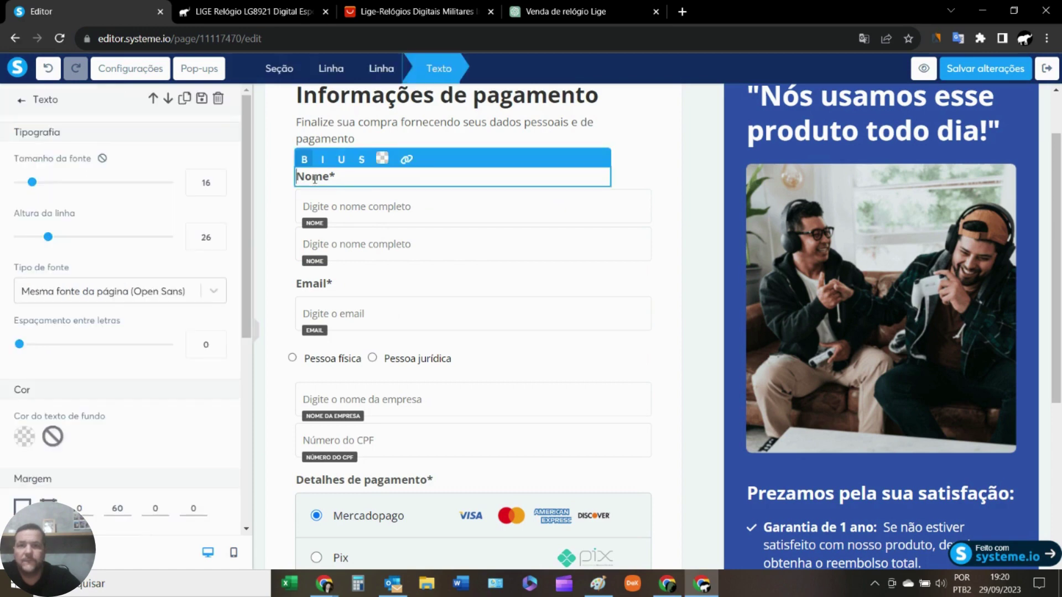
pyautogui.click(642, 158)
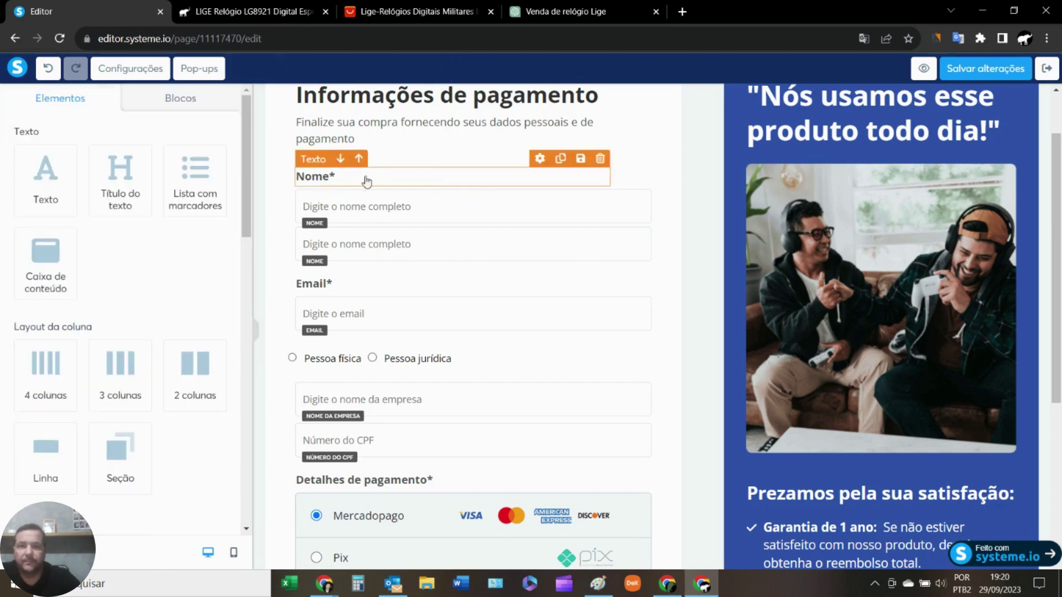
pyautogui.click(560, 159)
pyautogui.moveTo(472, 188); pyautogui.dragTo(321, 247)
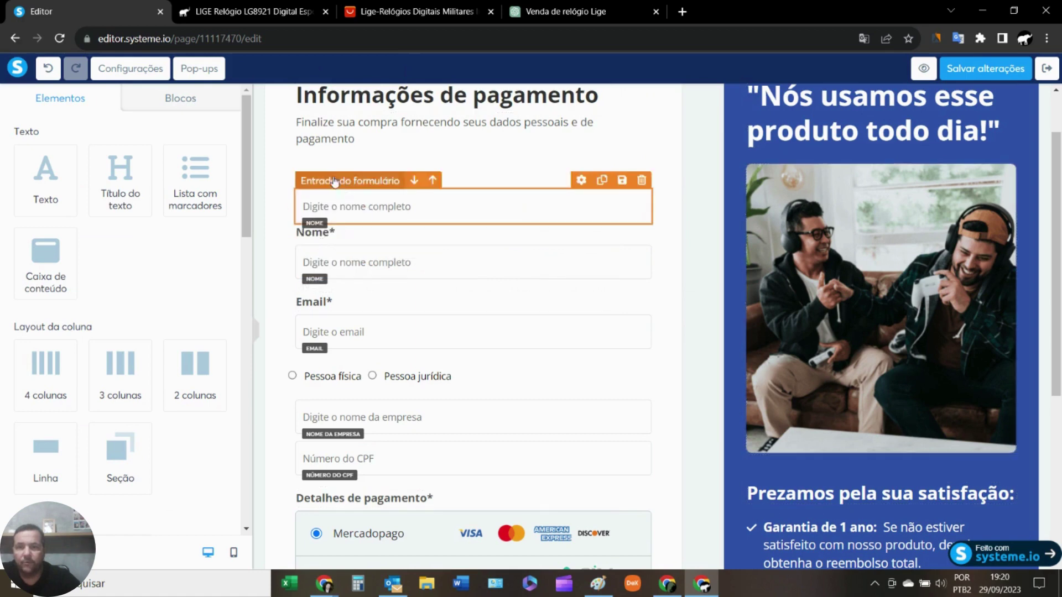
# Change the copied label above the second name field to "Sobrenome*"
pyautogui.click(324, 237)
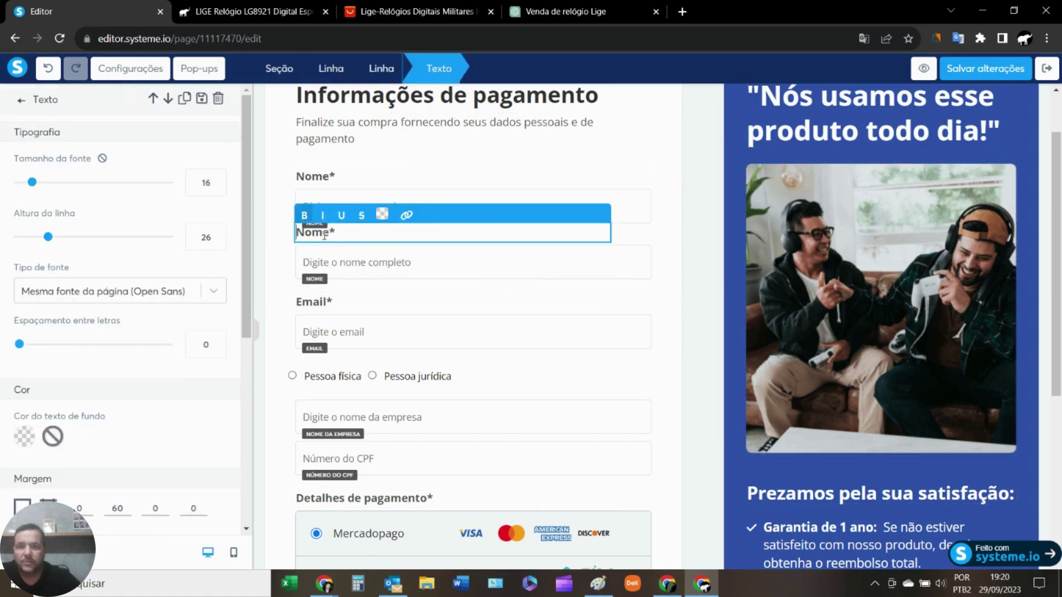
pyautogui.write('Sp')
pyautogui.write('brenome')
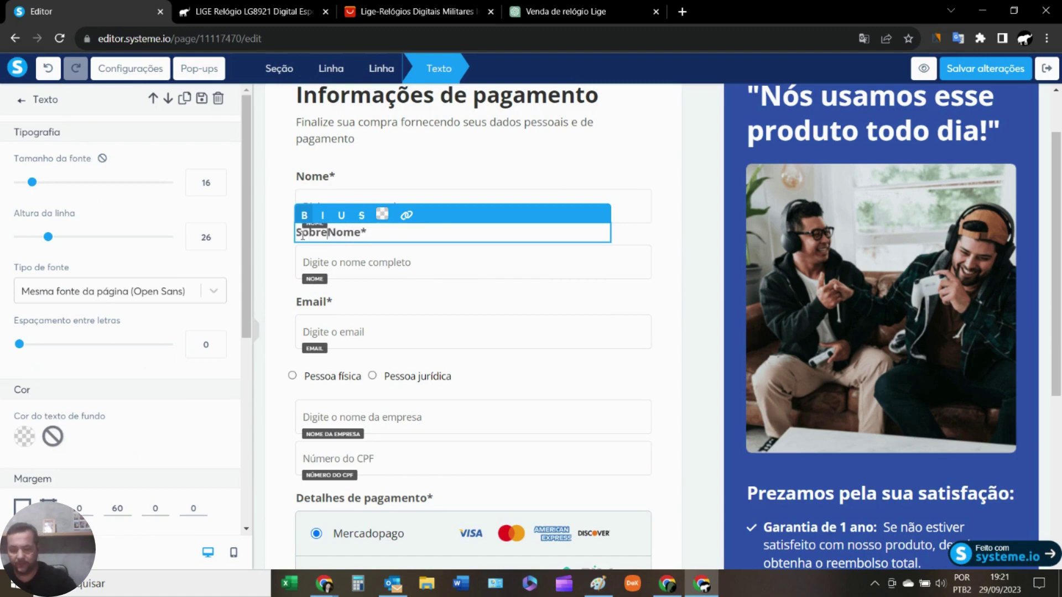
pyautogui.press('Delete')
pyautogui.press('Delete')
pyautogui.press('Delete')
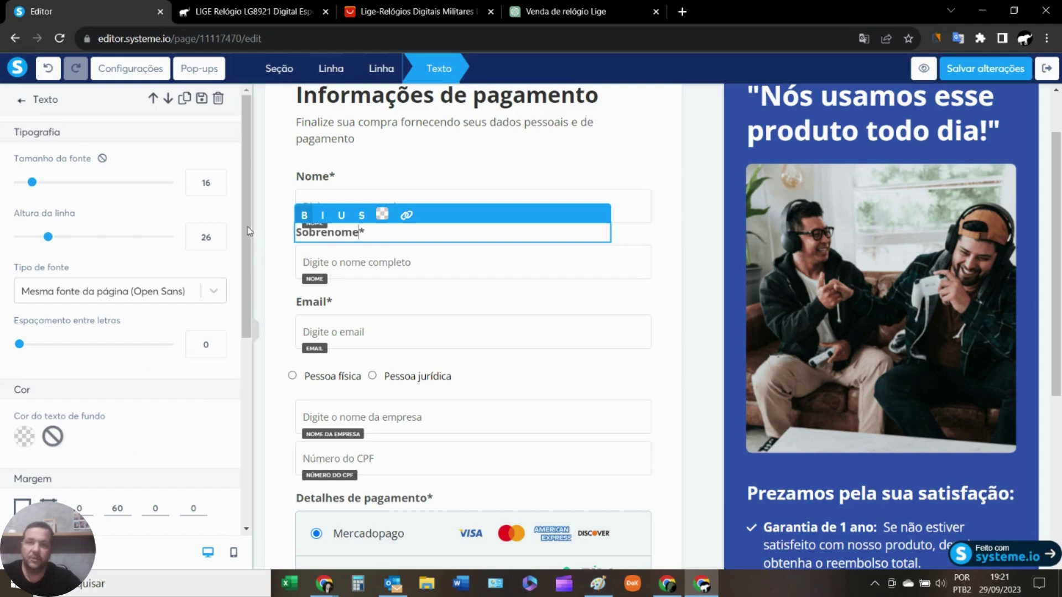
pyautogui.click(280, 221)
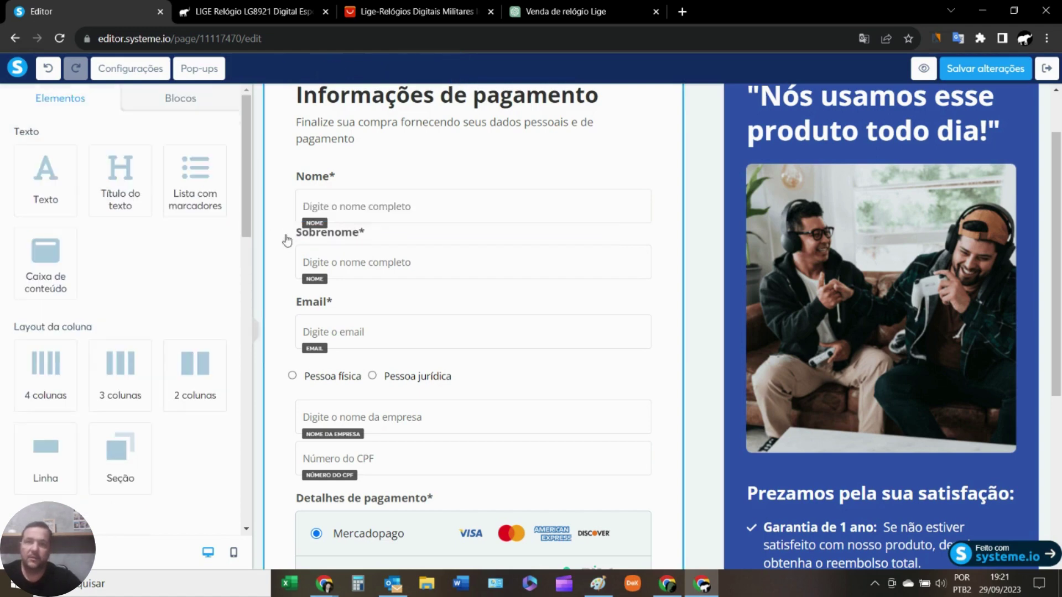
# Set the input type of the field under the "Sobrenome*" label to Sobrenome
pyautogui.click(360, 264)
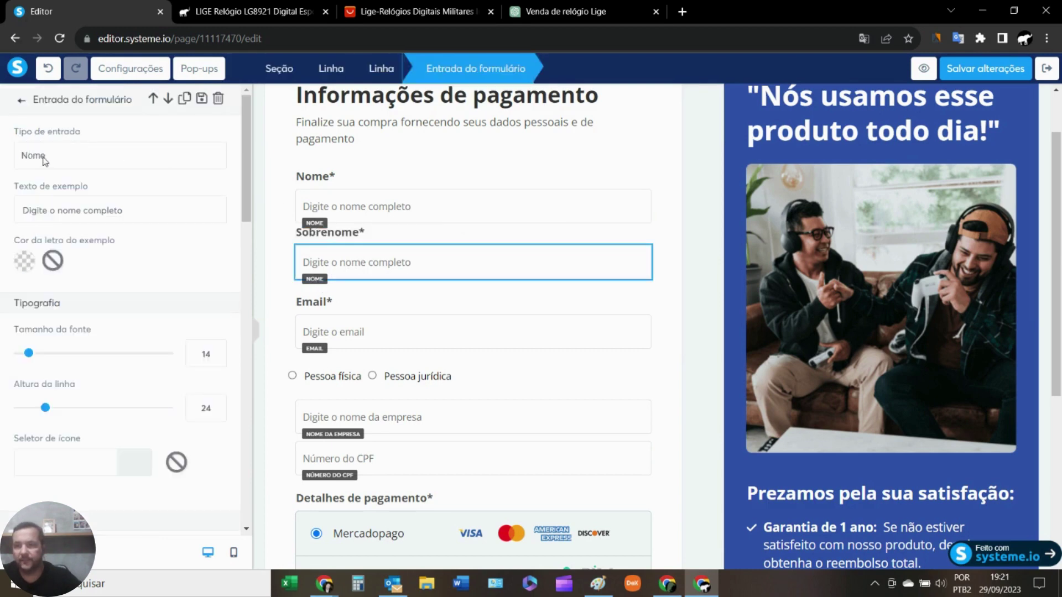
pyautogui.click(74, 159)
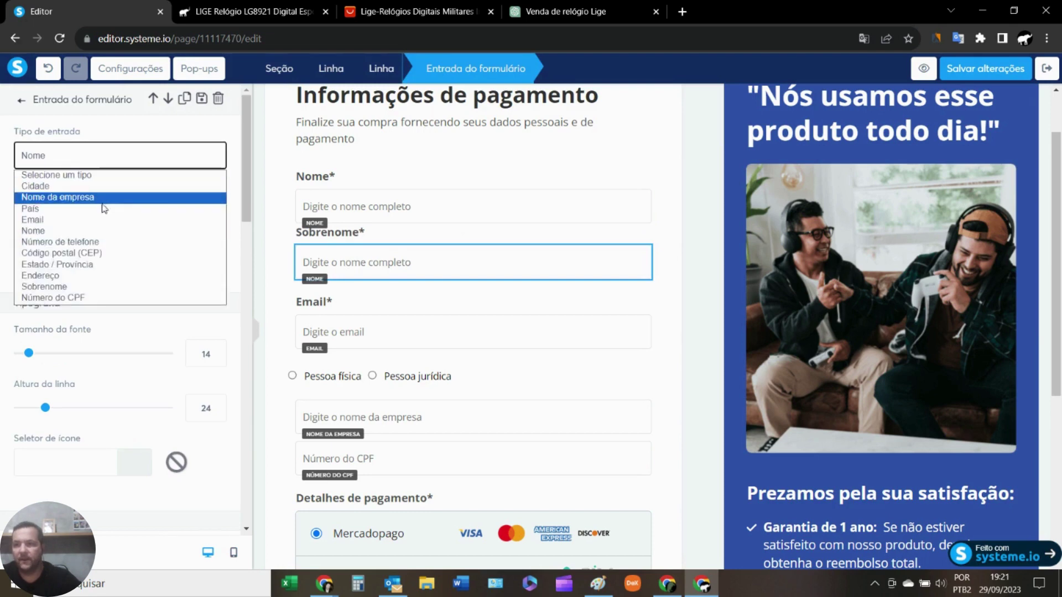
pyautogui.click(56, 287)
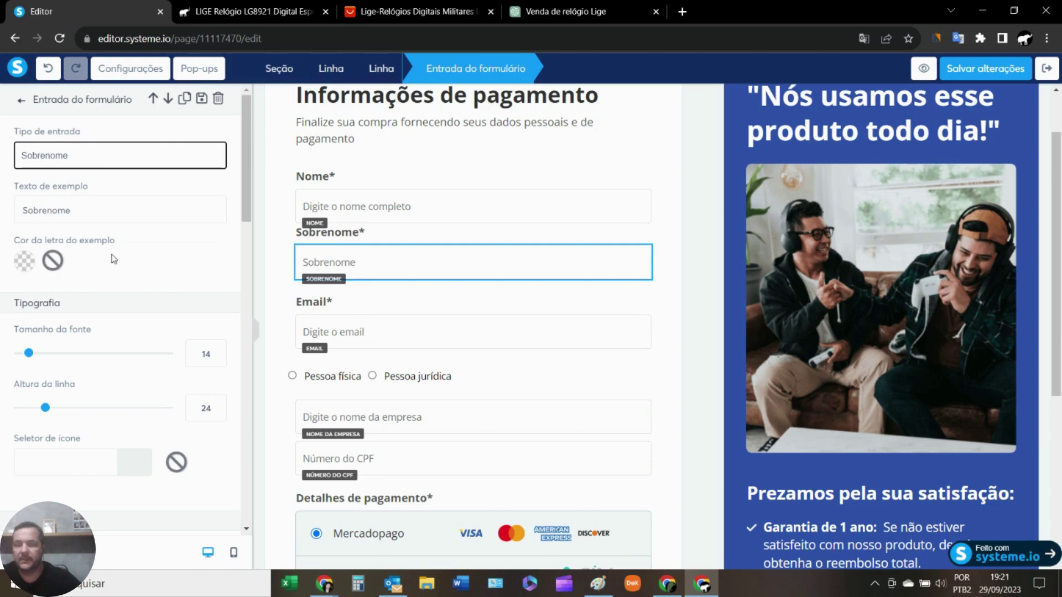
pyautogui.click(669, 306)
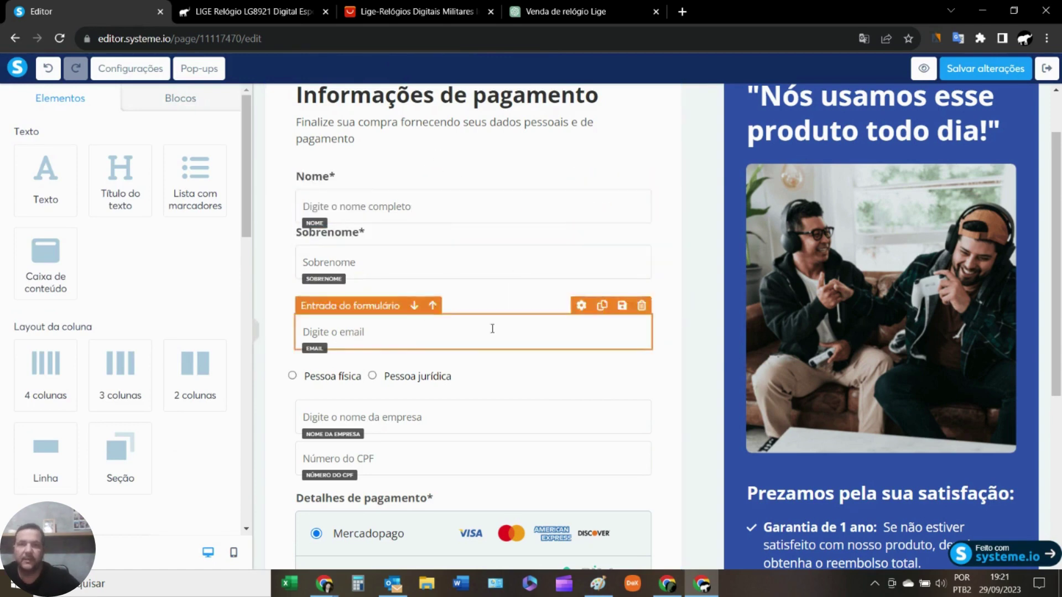
# Duplicate the "Número do CPF" field and set the copy's input type to Endereço
pyautogui.scroll(-1, 508, 320)
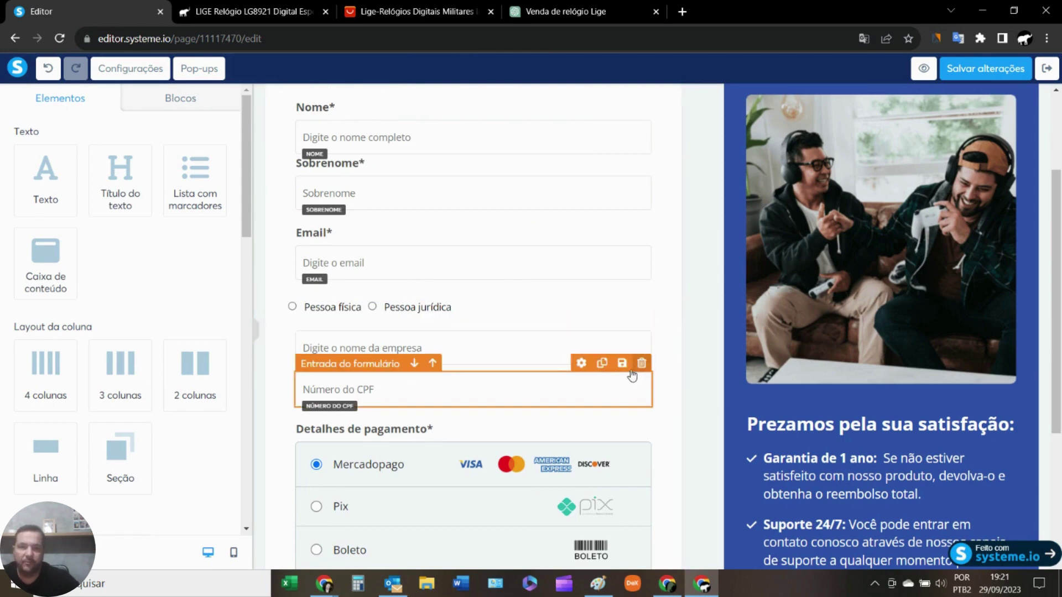
pyautogui.click(606, 369)
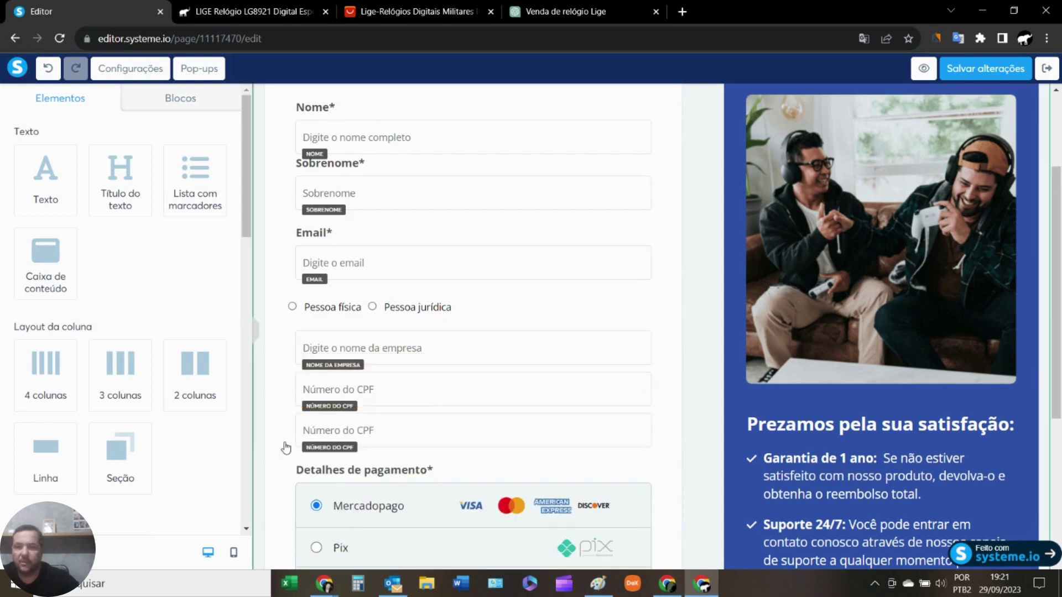
pyautogui.click(388, 430)
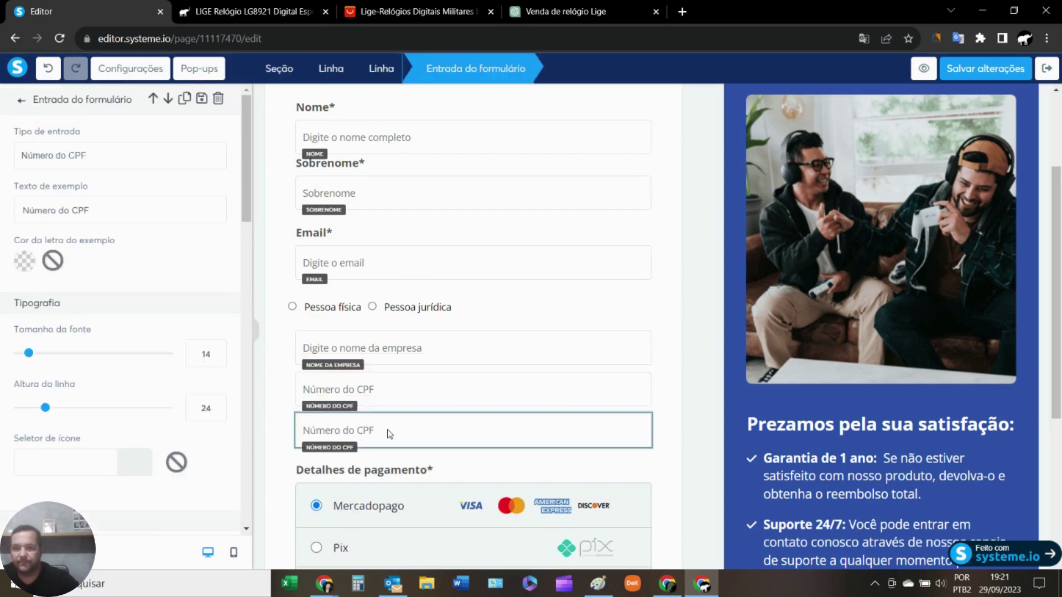
pyautogui.click(121, 154)
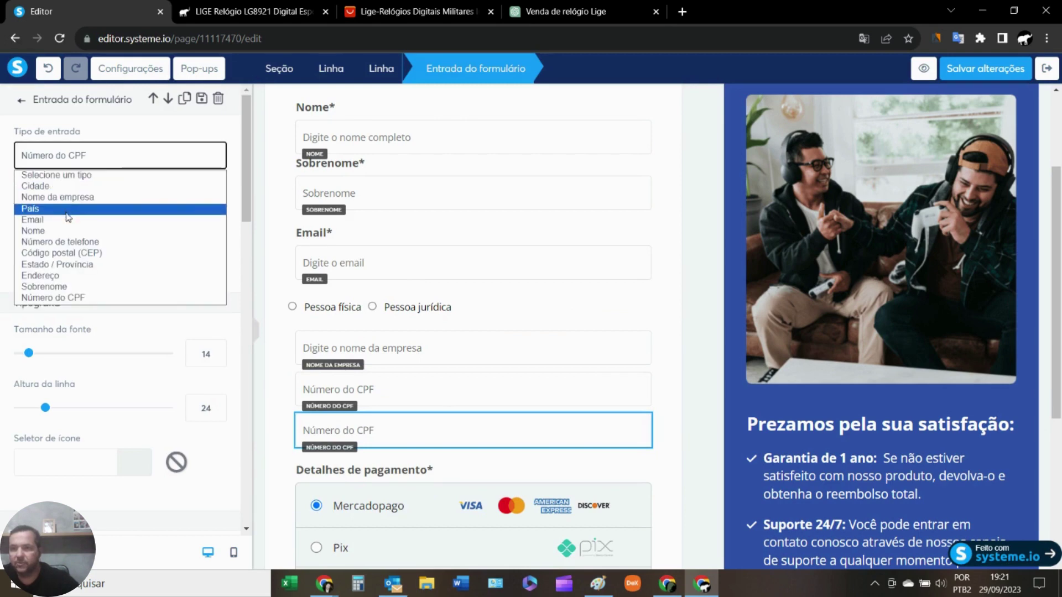
pyautogui.click(58, 278)
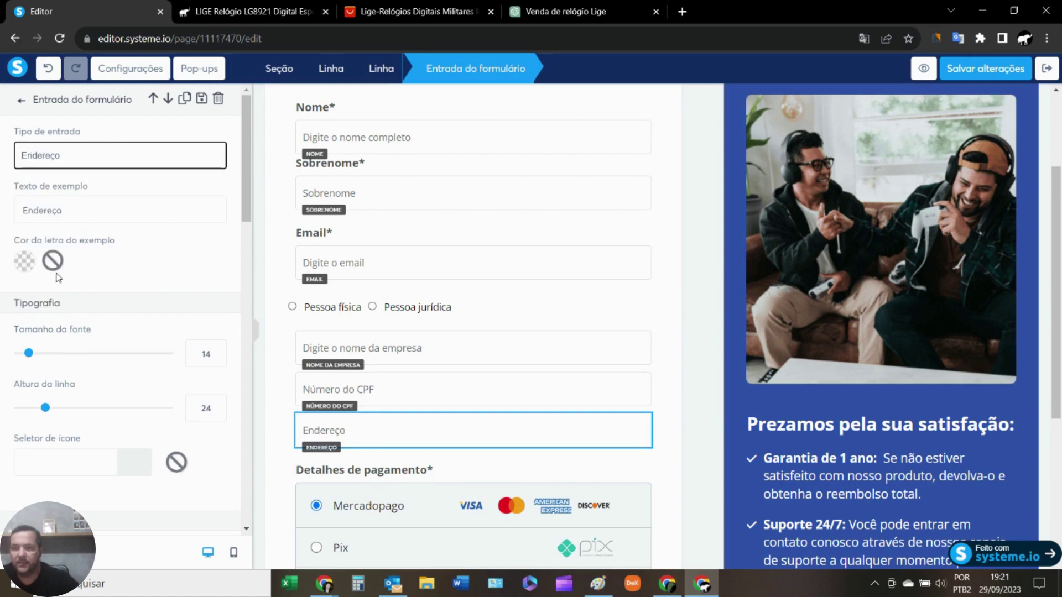
pyautogui.click(671, 430)
# Duplicate the Endereço field and set the copy's input type to Estado / Província
pyautogui.scroll(-3, 671, 429)
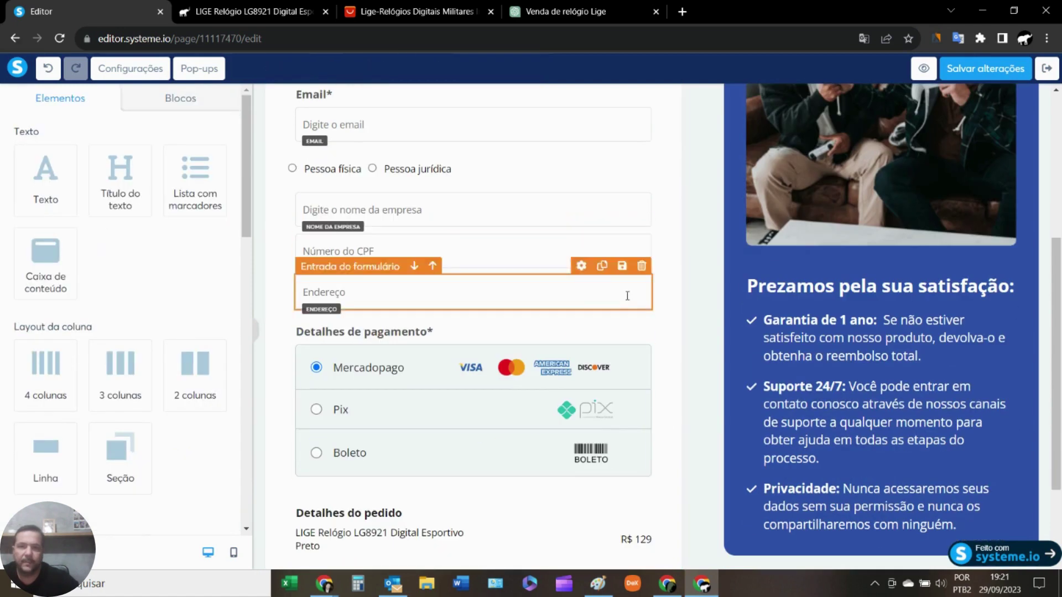
pyautogui.click(602, 266)
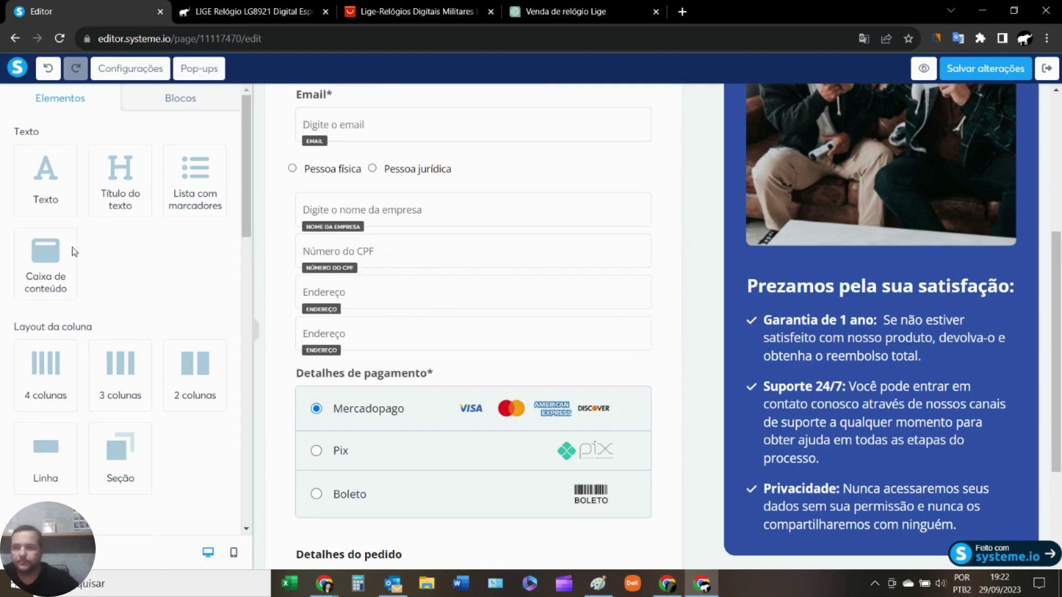
pyautogui.click(389, 335)
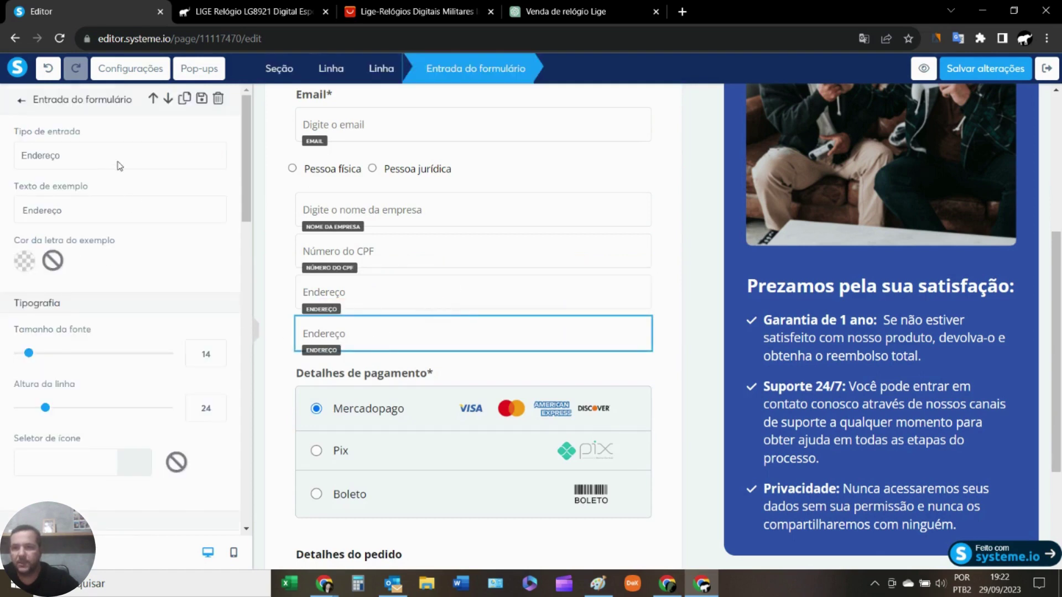
pyautogui.click(116, 156)
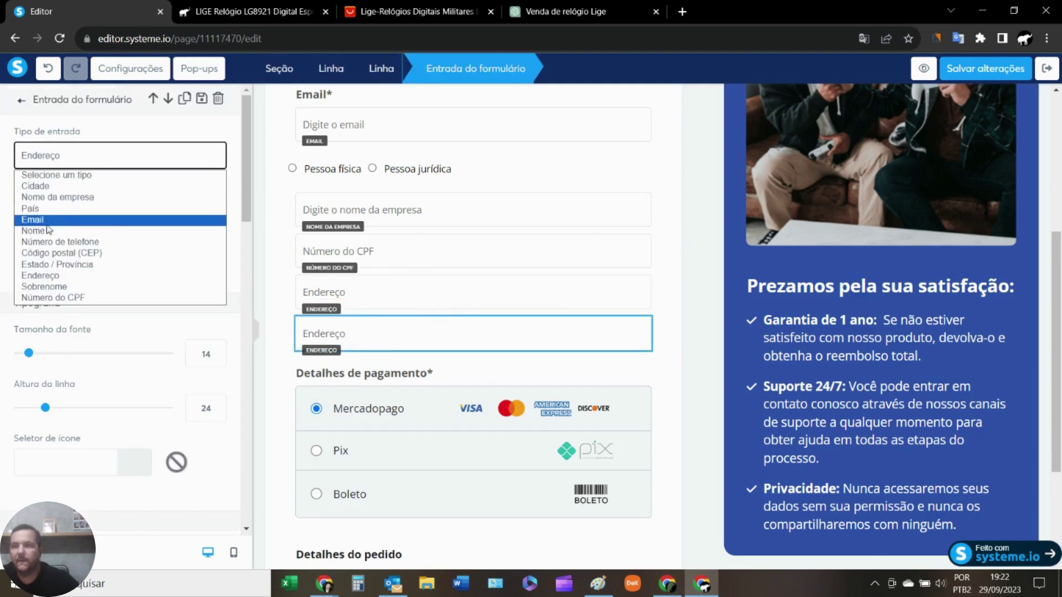
pyautogui.click(47, 264)
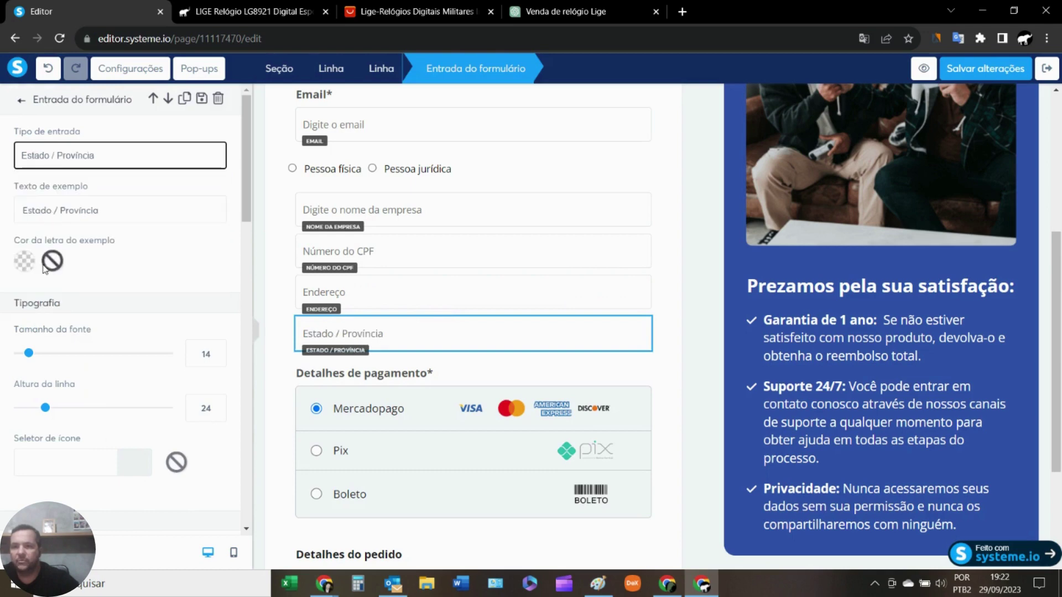
# Shorten the example text of the Estado / Província field to "Estado"
pyautogui.click(125, 215)
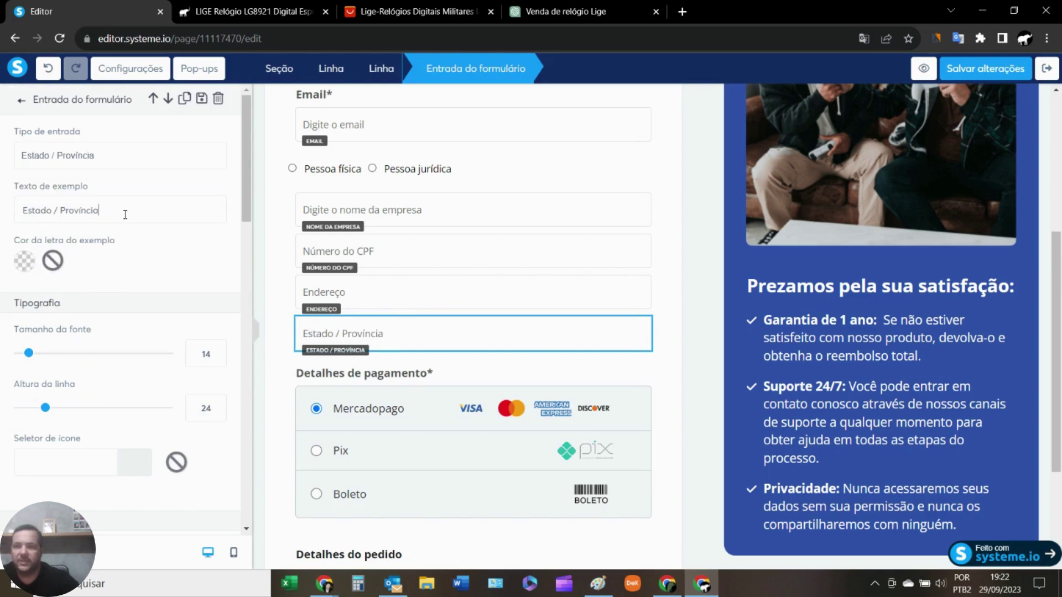
pyautogui.press('BackSpace')
pyautogui.press('BackSpace')
pyautogui.press('BackSpace')
pyautogui.press('BackSpace')
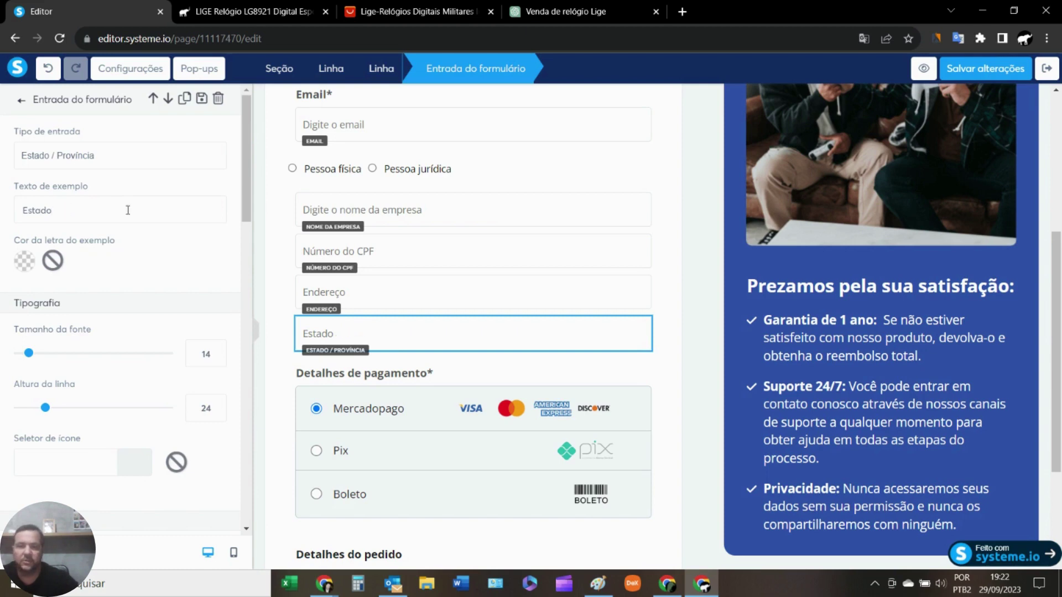
pyautogui.click(673, 330)
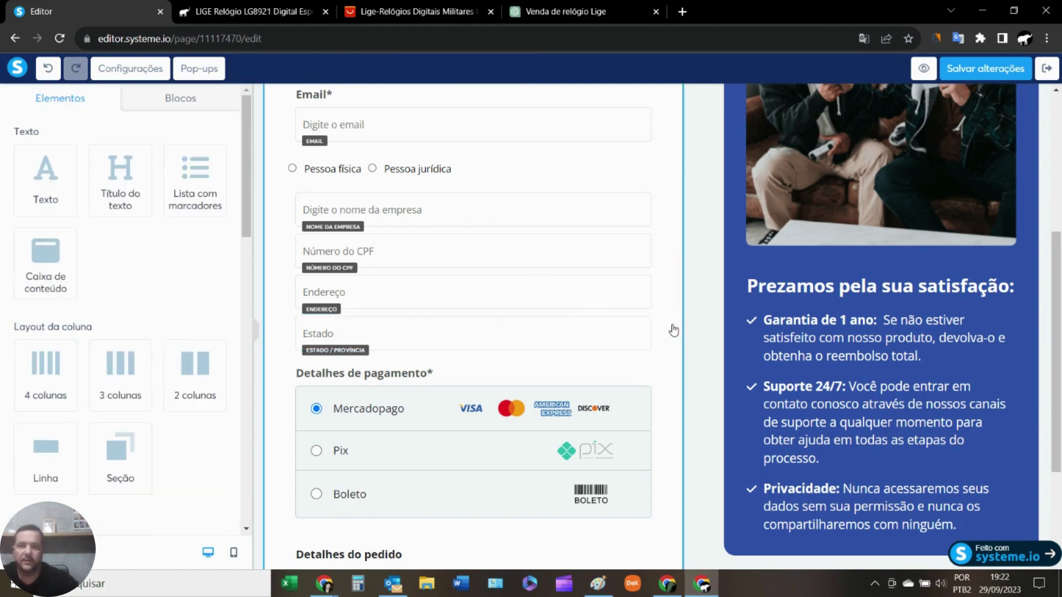
# Duplicate the Estado field and set the input type of the copy to Cidade
pyautogui.click(602, 307)
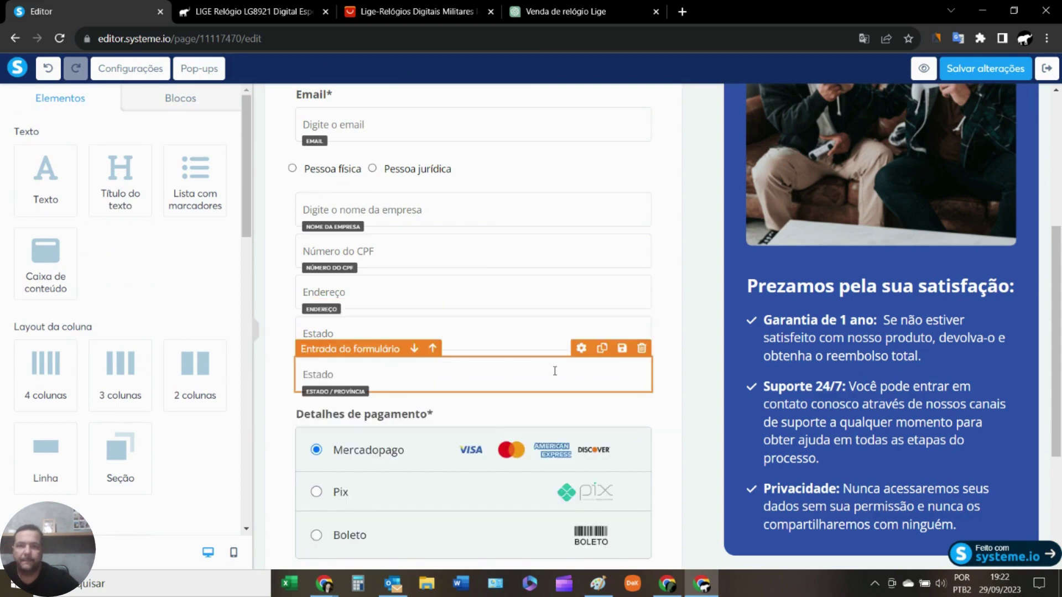
pyautogui.click(555, 372)
pyautogui.click(113, 158)
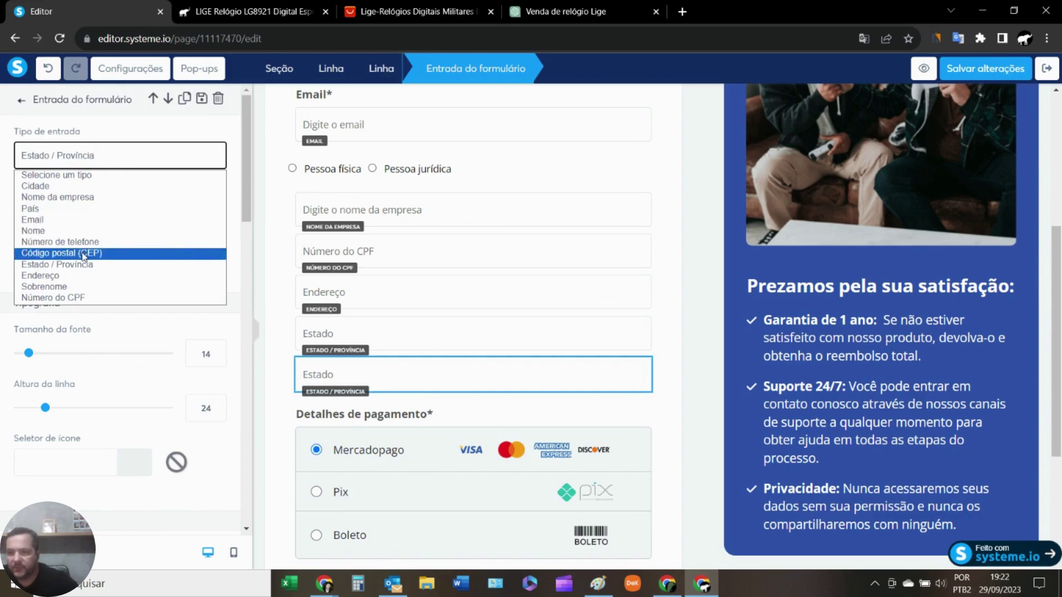
pyautogui.click(37, 186)
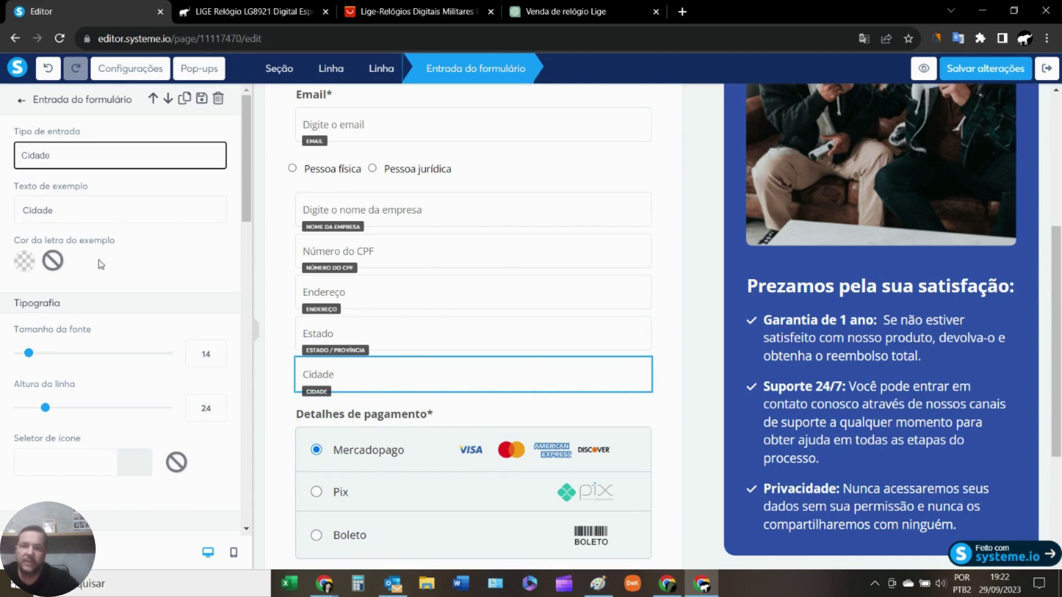
pyautogui.click(54, 213)
pyautogui.click(666, 380)
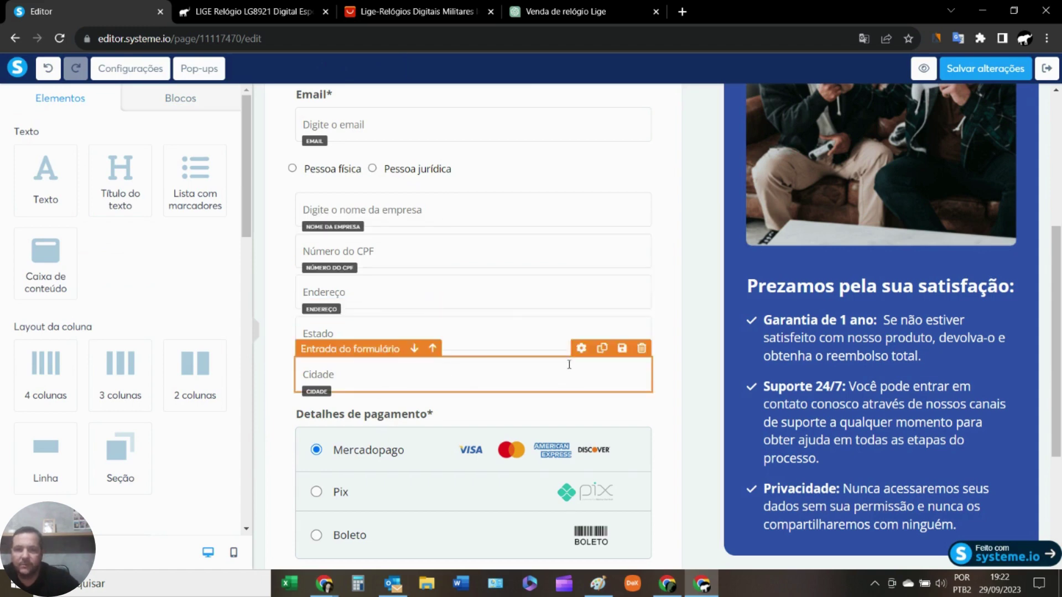
# Duplicate the Cidade field and change the copy's input type to Código postal (CEP)
pyautogui.click(603, 350)
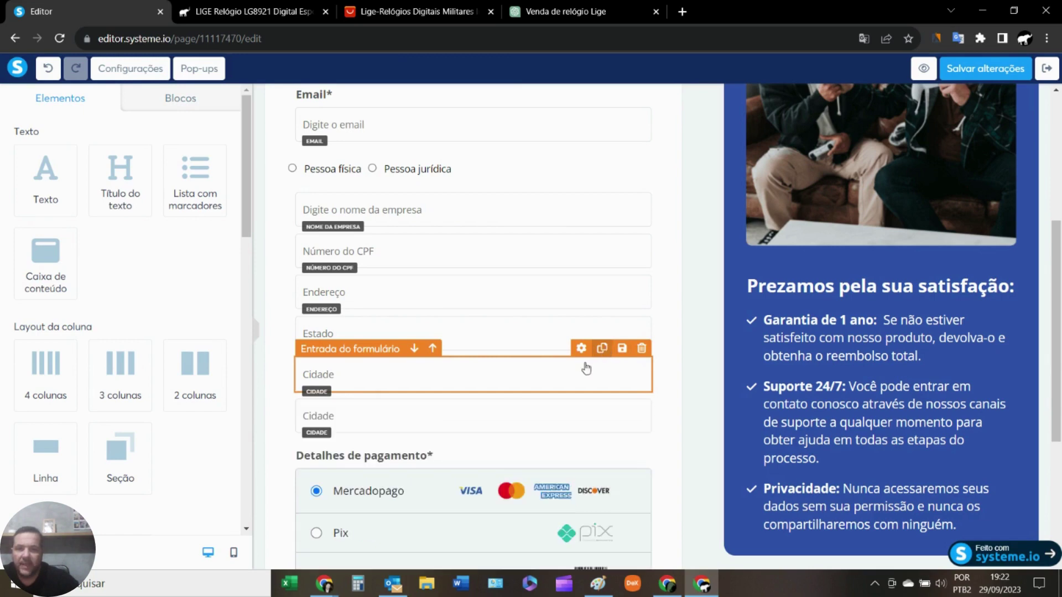
pyautogui.click(348, 425)
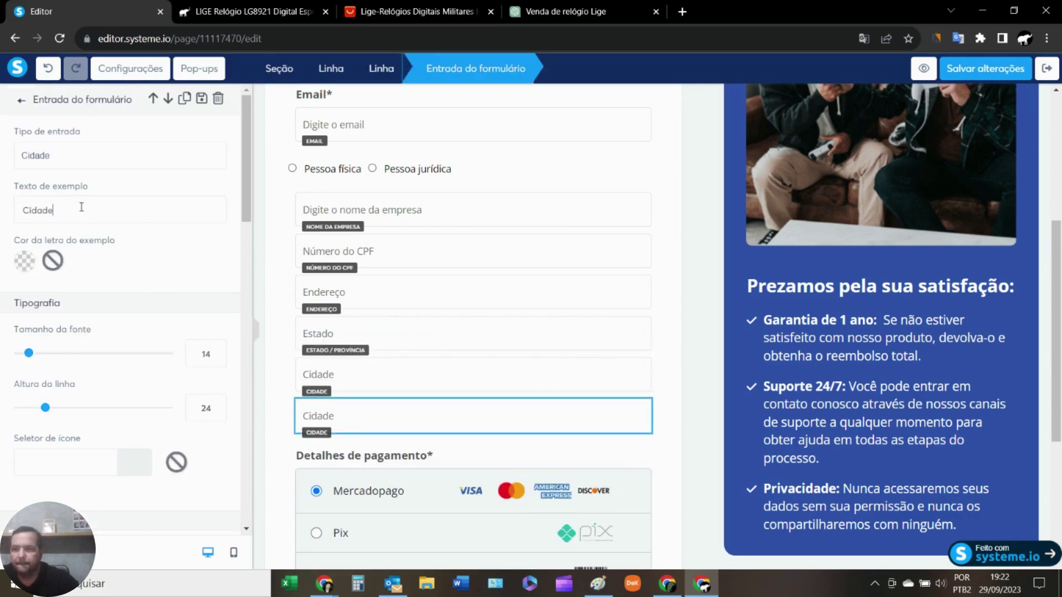
pyautogui.click(92, 157)
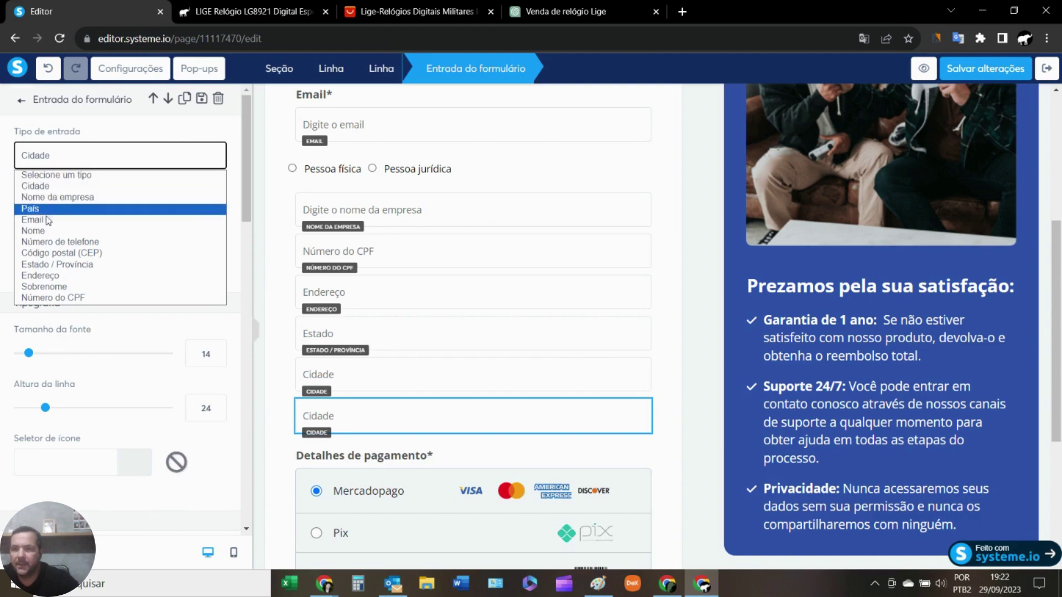
pyautogui.click(46, 255)
pyautogui.click(674, 439)
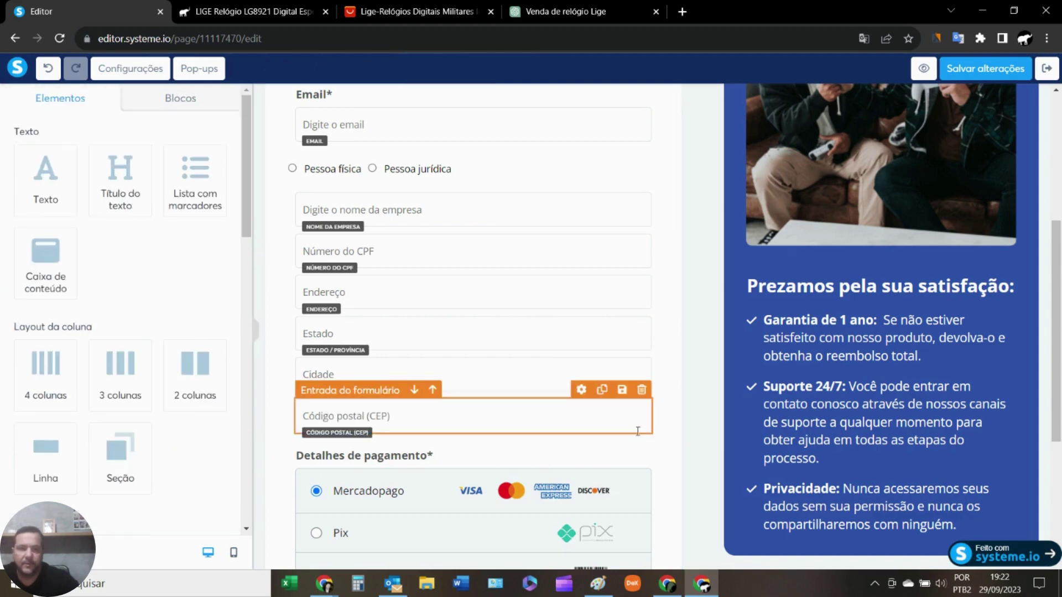
# Duplicate the Código postal (CEP) field and set the copy's input type to Número de telefone
pyautogui.click(602, 389)
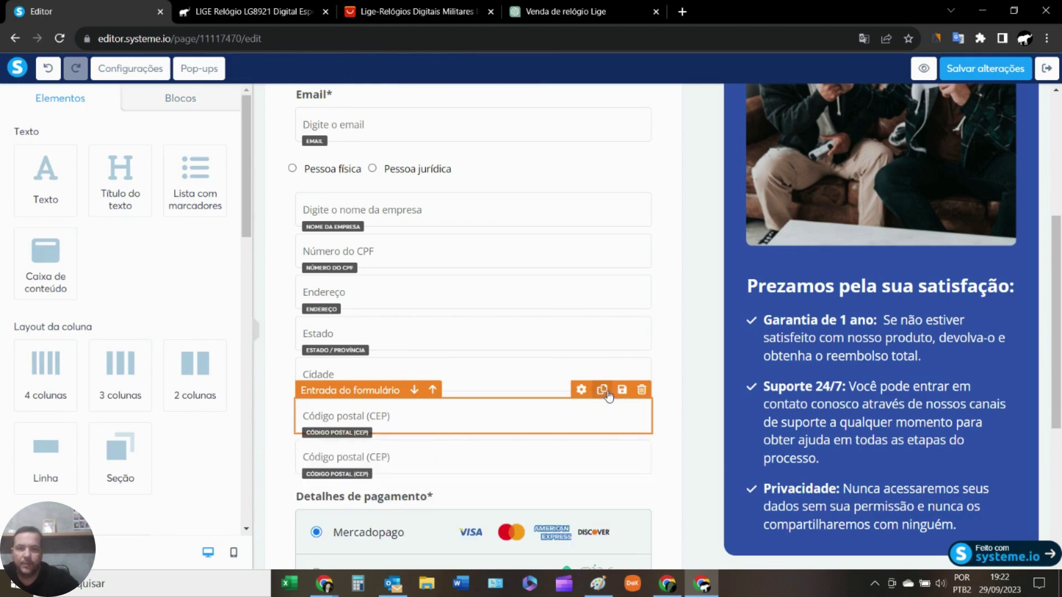
pyautogui.click(420, 465)
pyautogui.click(105, 158)
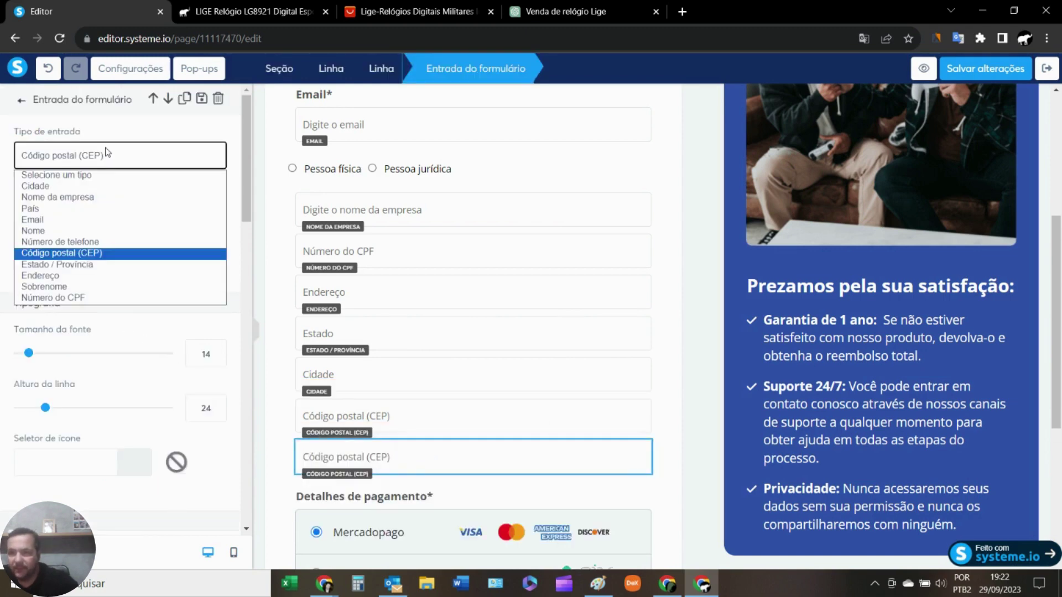
pyautogui.click(42, 242)
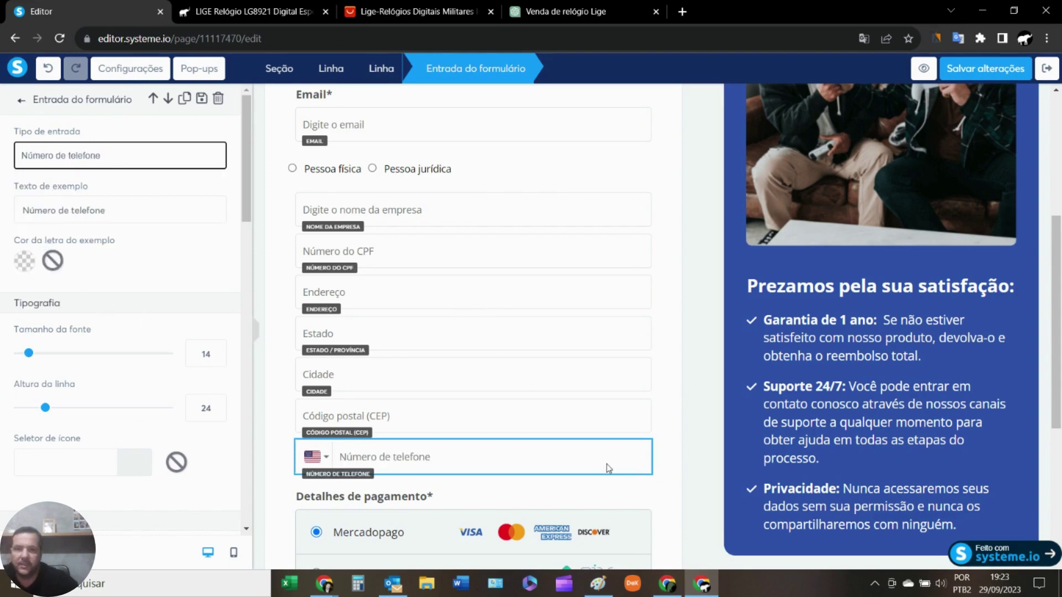
pyautogui.click(667, 465)
pyautogui.moveTo(636, 442)
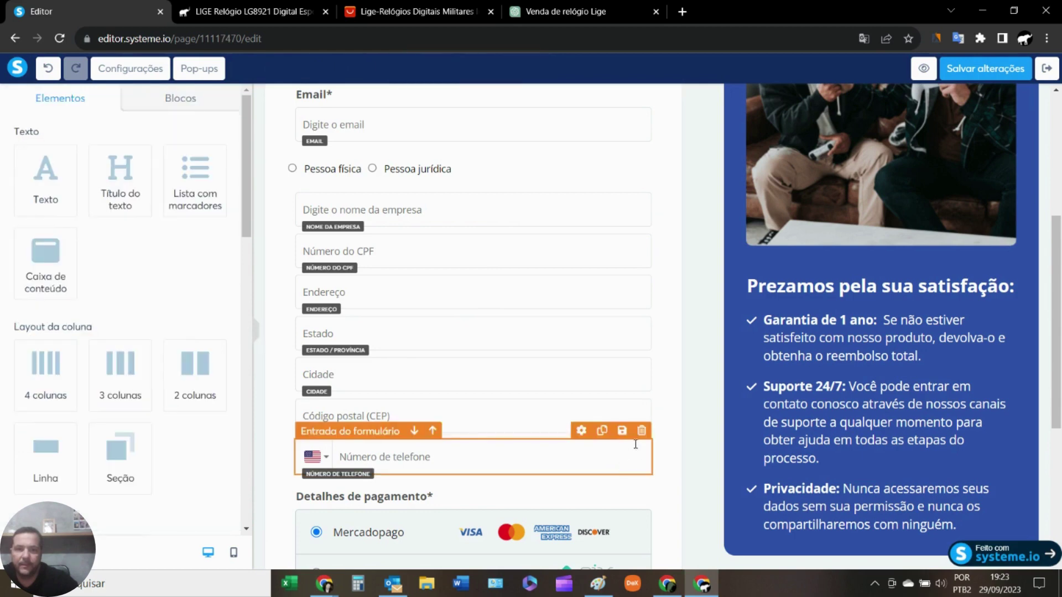
pyautogui.click(603, 432)
pyautogui.click(450, 498)
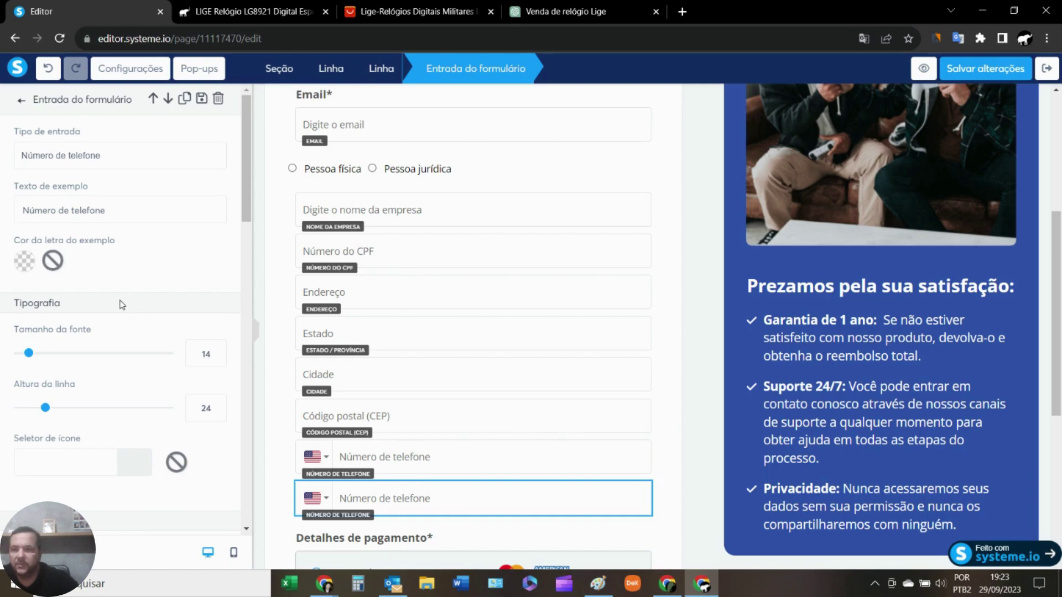
pyautogui.click(118, 148)
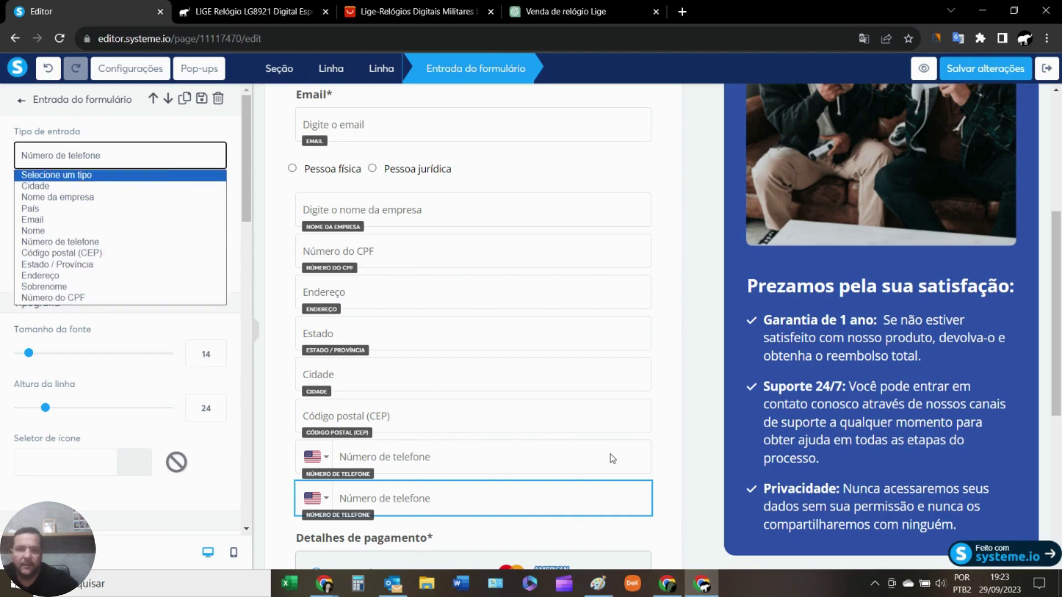
pyautogui.click(219, 99)
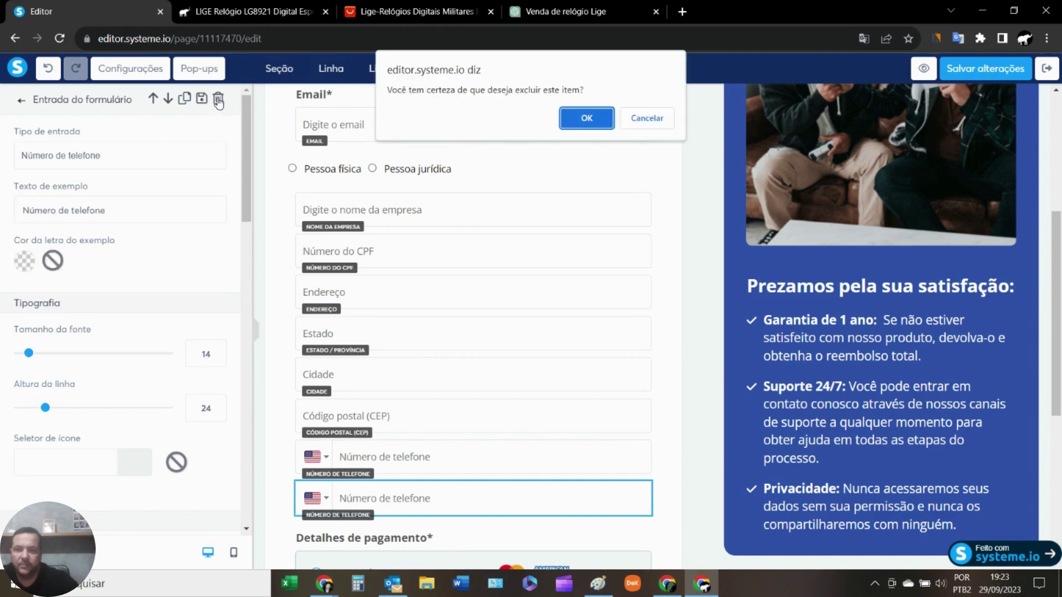
pyautogui.click(587, 118)
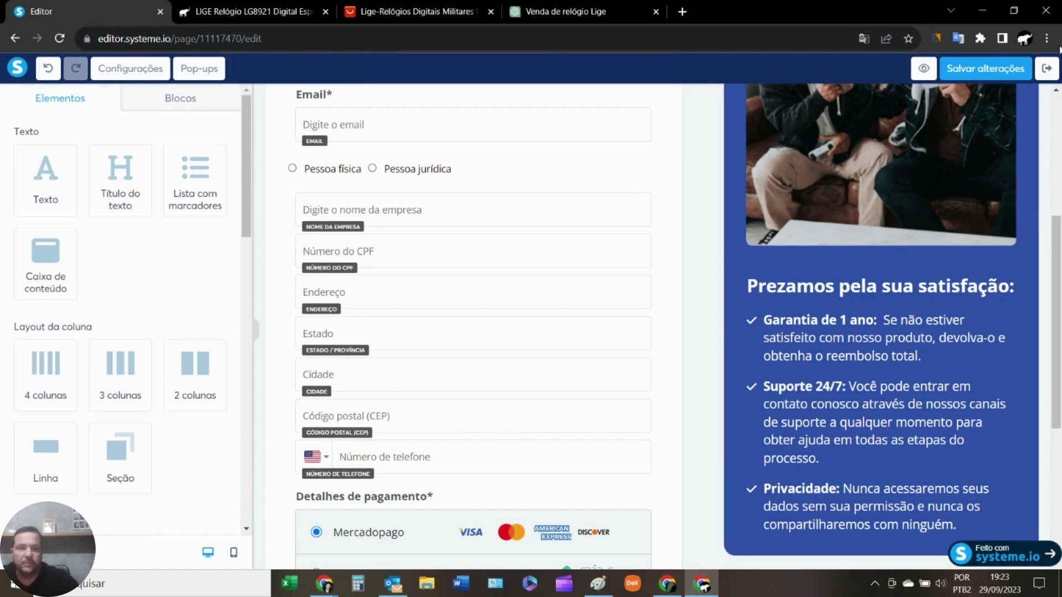
# Save the page changes and review the payment methods, order details and Finalizar pagamento button
pyautogui.click(990, 69)
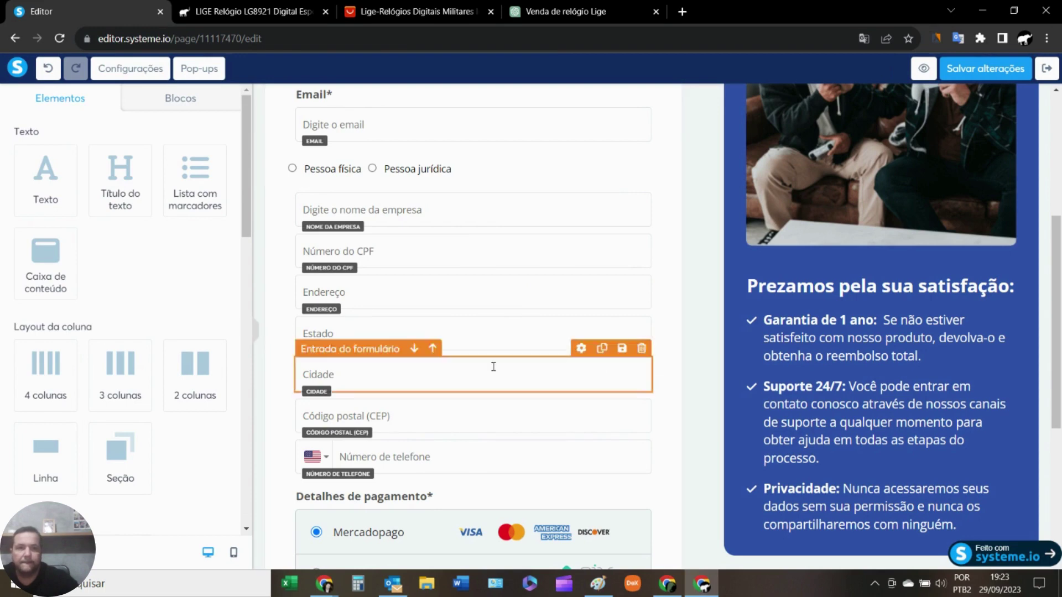
pyautogui.scroll(-5, 491, 375)
pyautogui.scroll(3, 493, 313)
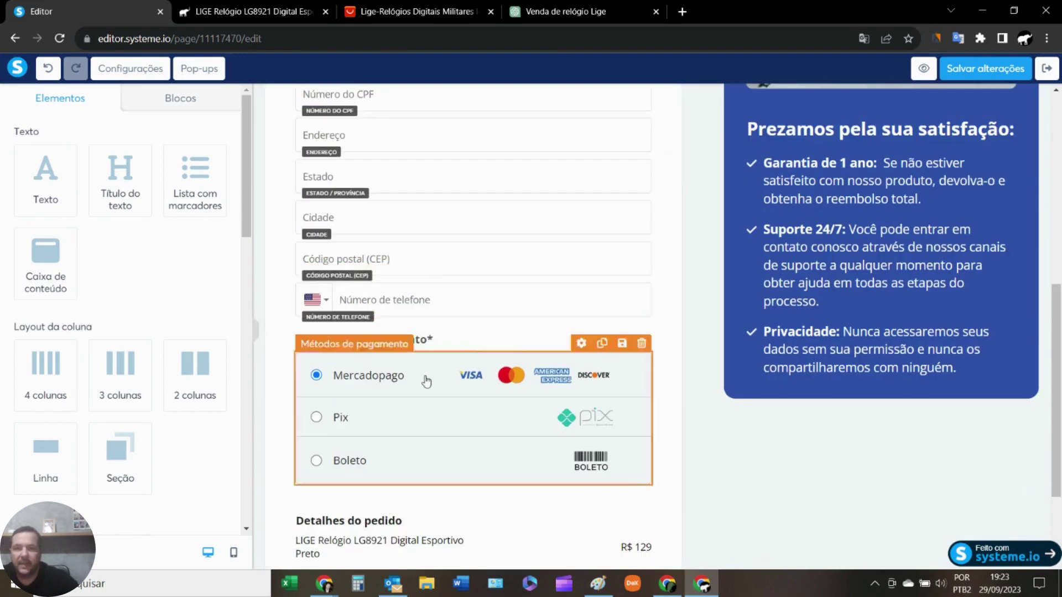
pyautogui.scroll(-3, 386, 377)
pyautogui.click(424, 485)
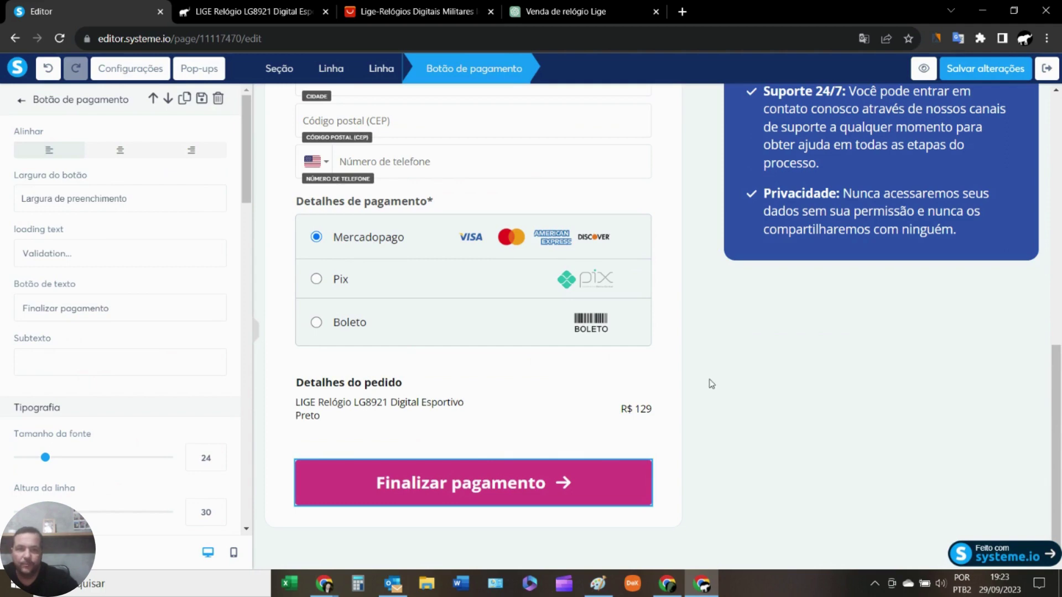
pyautogui.click(982, 408)
pyautogui.moveTo(1056, 407); pyautogui.dragTo(1060, 150)
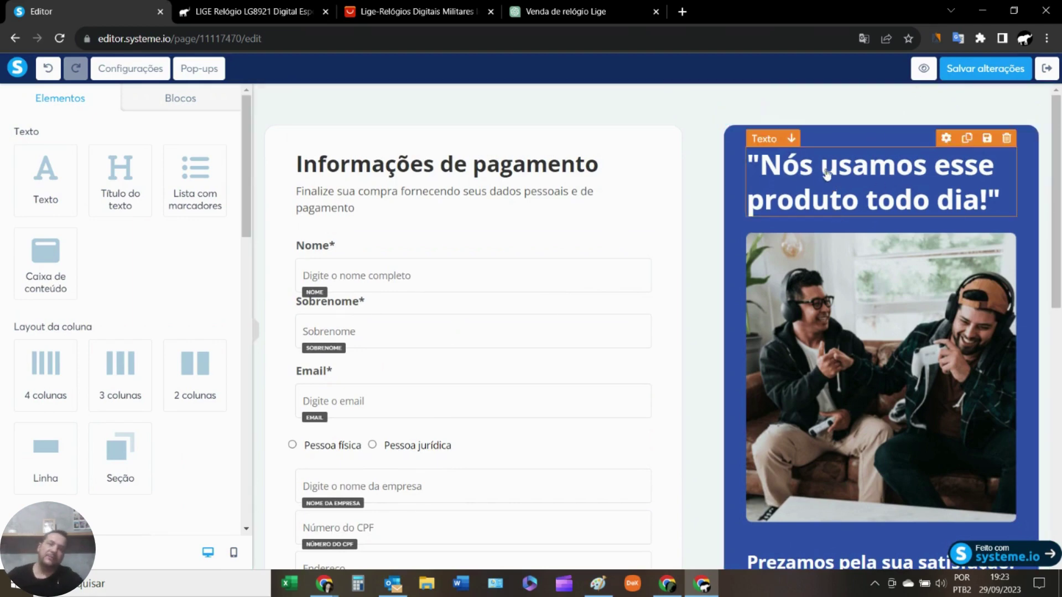
# Replace the photo under the "Nós usamos esse produto todo dia!" heading with the uploaded watch image 1-main-lige-relogios-digitais-militares PNG from the image library
pyautogui.click(867, 317)
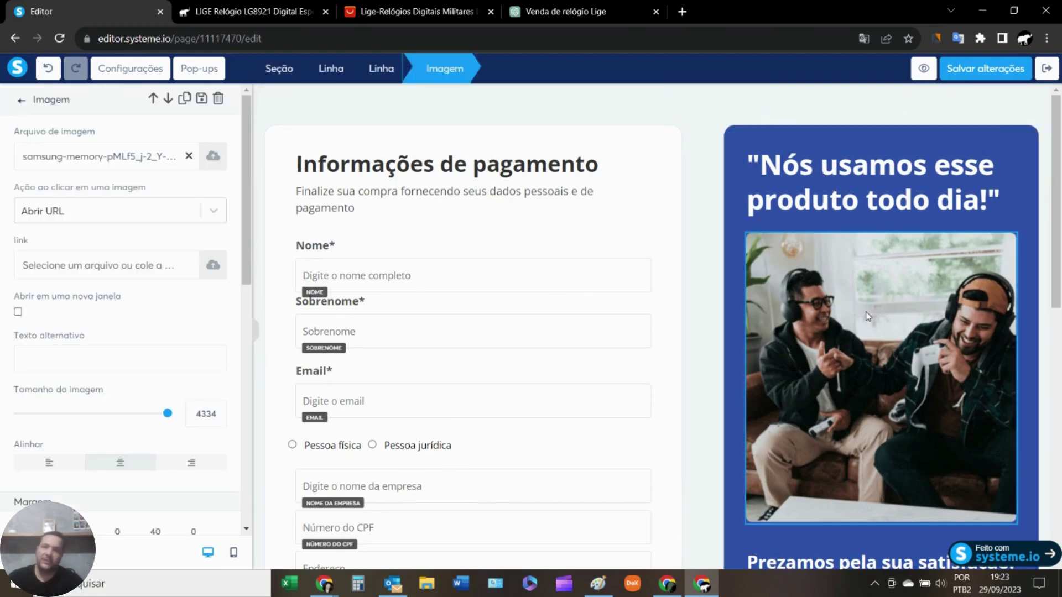
pyautogui.click(189, 158)
pyautogui.click(211, 158)
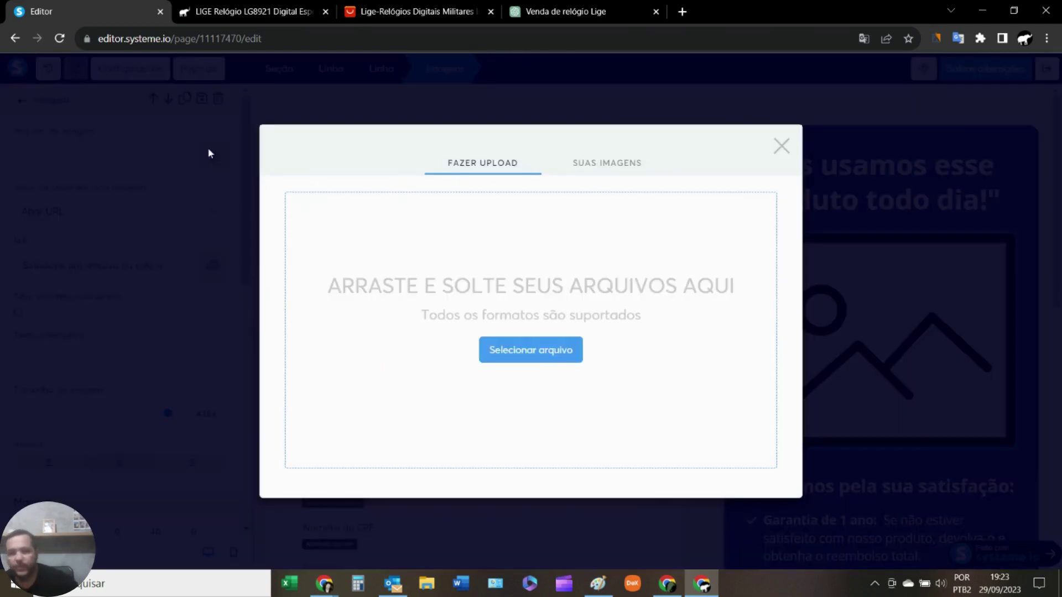
pyautogui.click(587, 163)
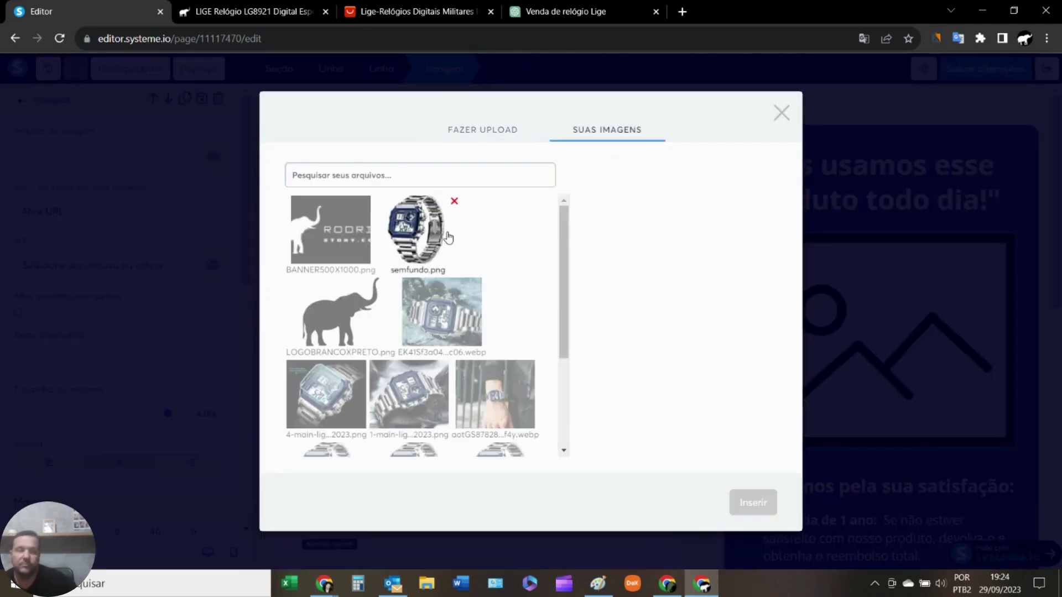
pyautogui.scroll(-3, 399, 331)
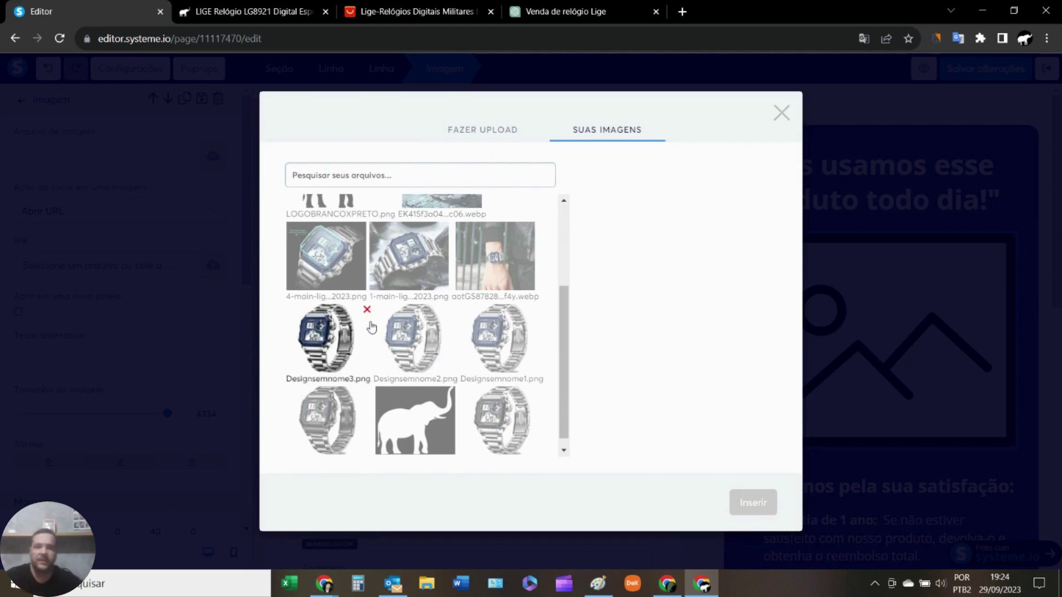
pyautogui.click(404, 262)
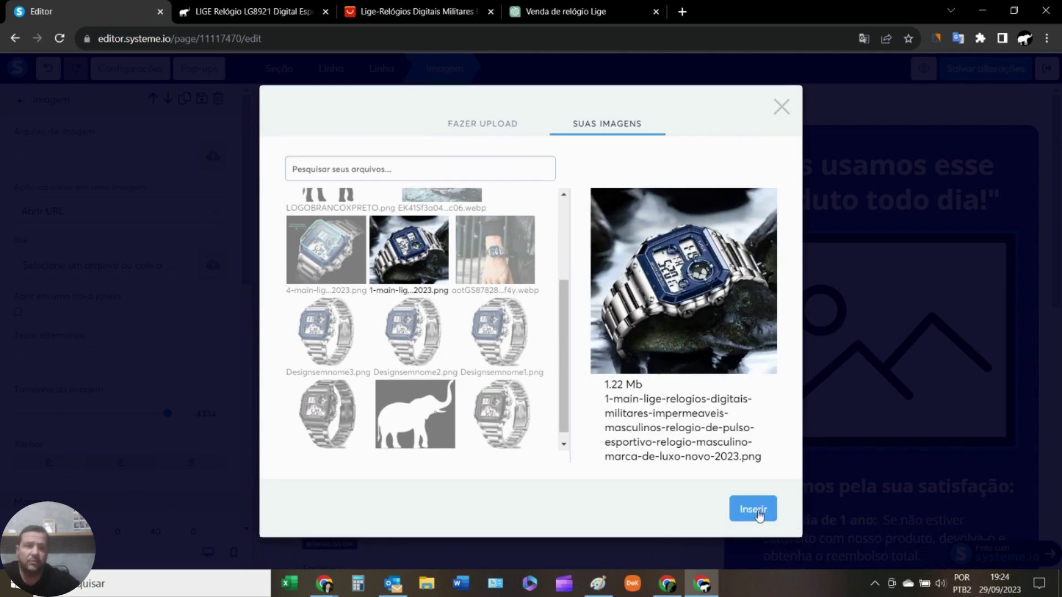
pyautogui.click(763, 516)
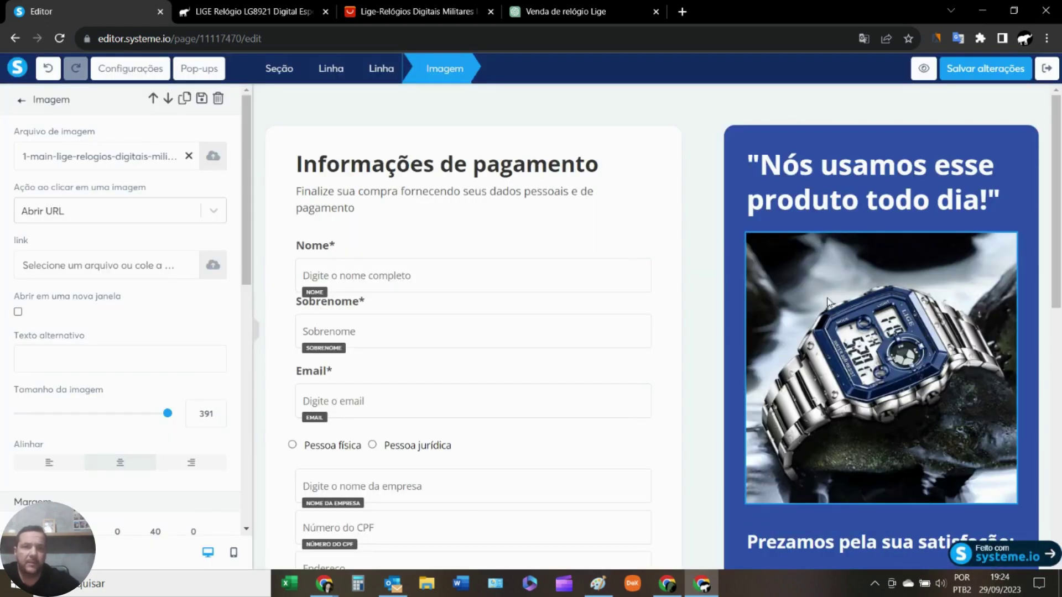
pyautogui.click(743, 471)
pyautogui.scroll(-4, 743, 472)
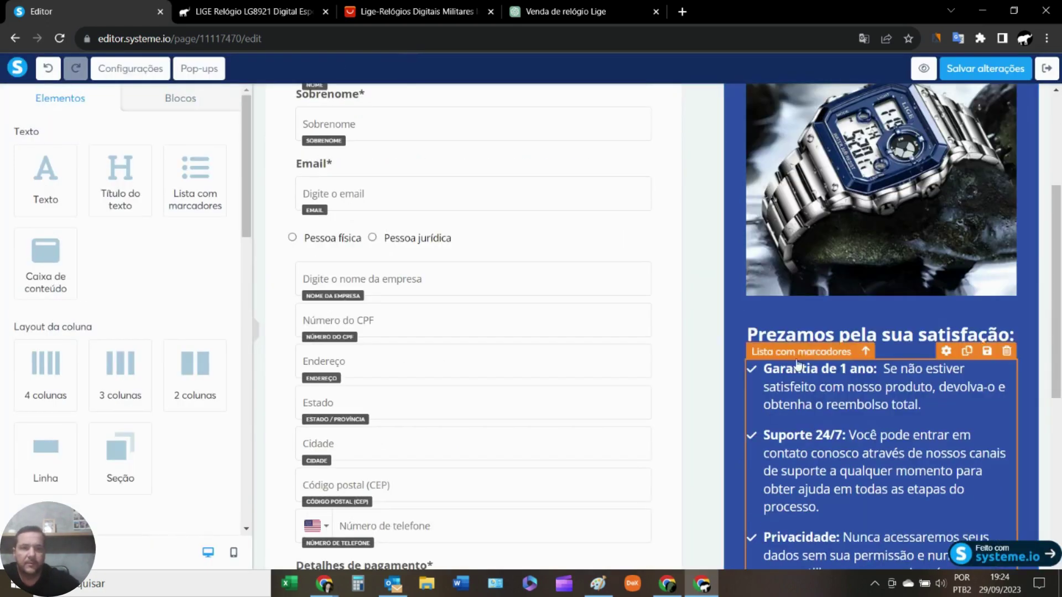
# Add a Produto físico element below the blue box containing the satisfaction guarantee list
pyautogui.scroll(-1, 862, 387)
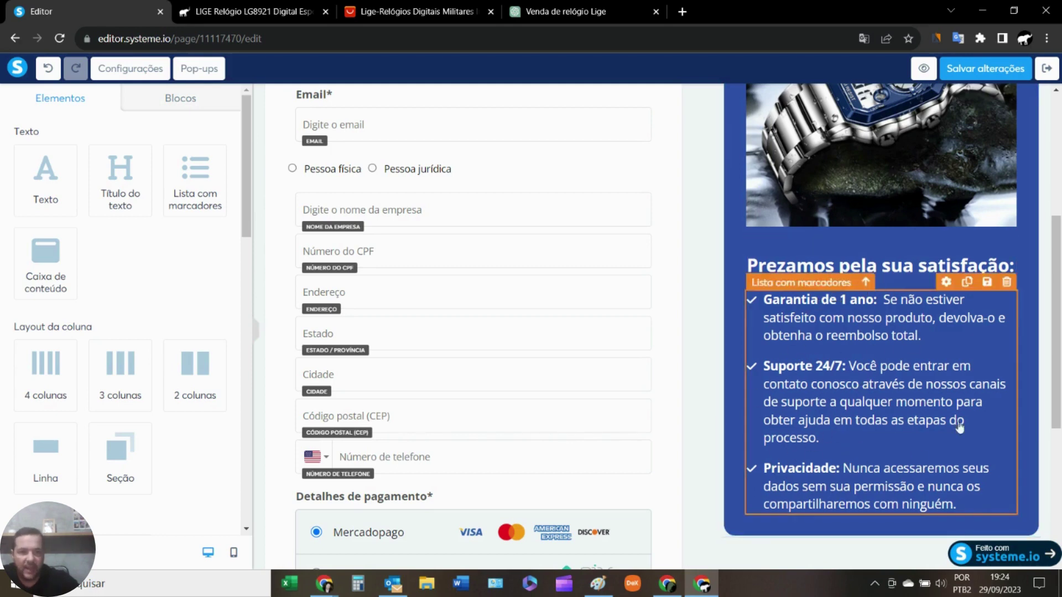
pyautogui.moveTo(1058, 298); pyautogui.dragTo(1060, 167)
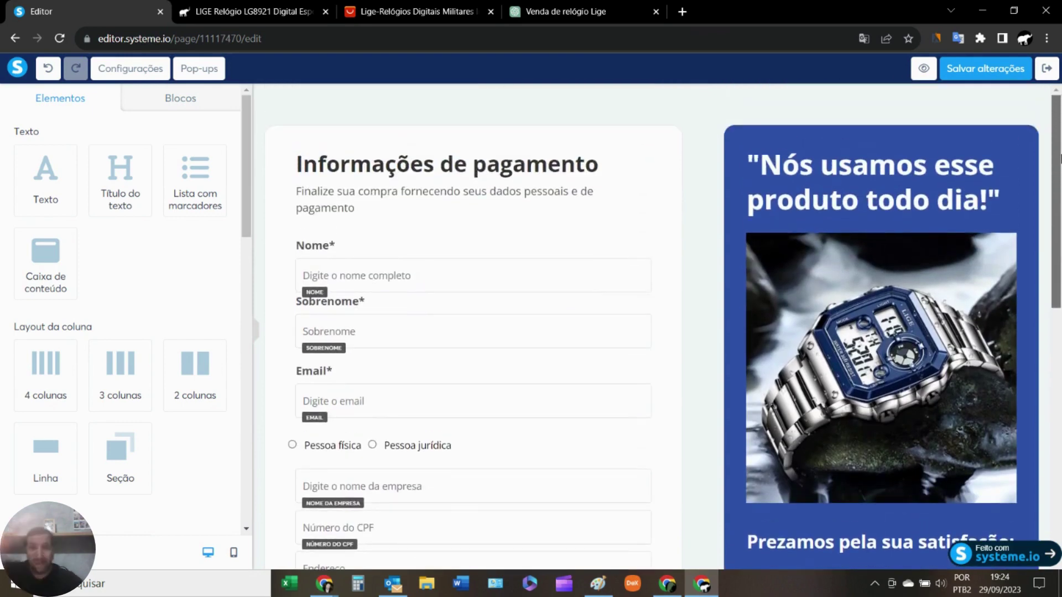
pyautogui.moveTo(1060, 159); pyautogui.dragTo(1060, 435)
pyautogui.scroll(-1, 166, 260)
pyautogui.scroll(1, 89, 299)
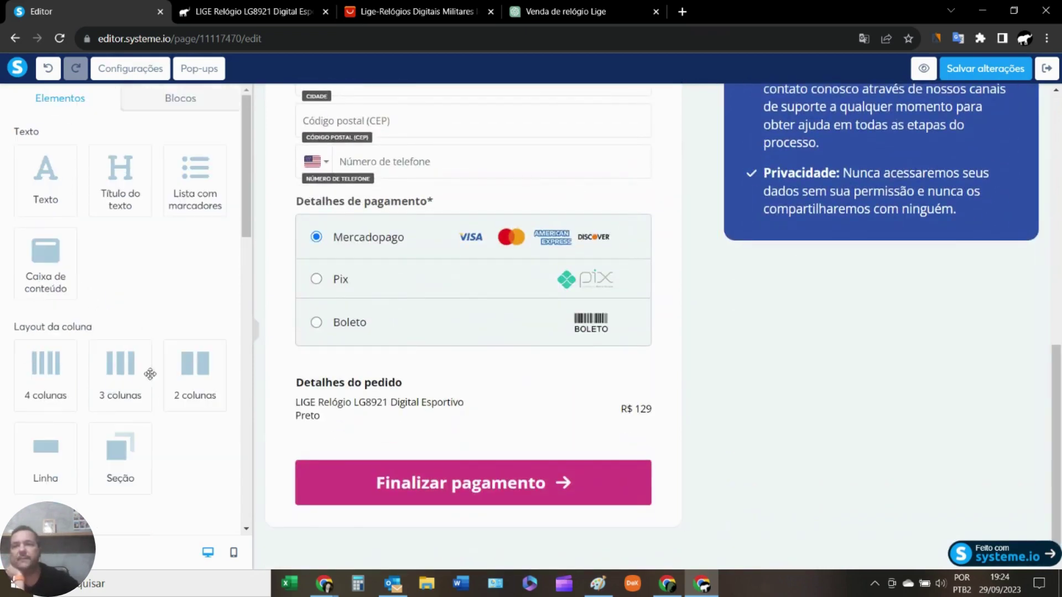
pyautogui.scroll(-5, 111, 277)
pyautogui.scroll(2, 83, 309)
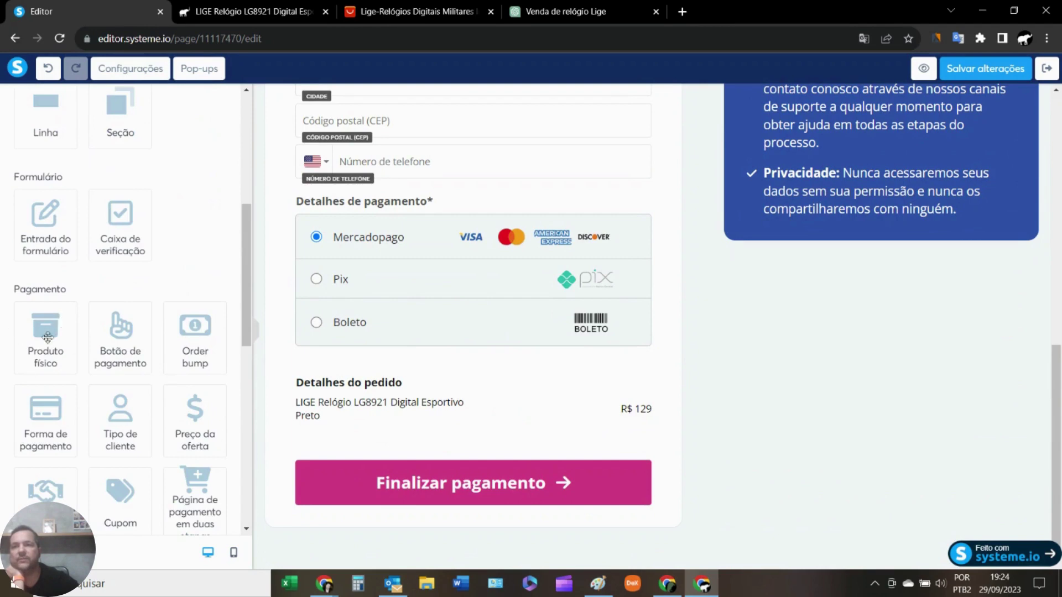
pyautogui.moveTo(42, 330); pyautogui.dragTo(863, 239)
pyautogui.scroll(-3, 857, 338)
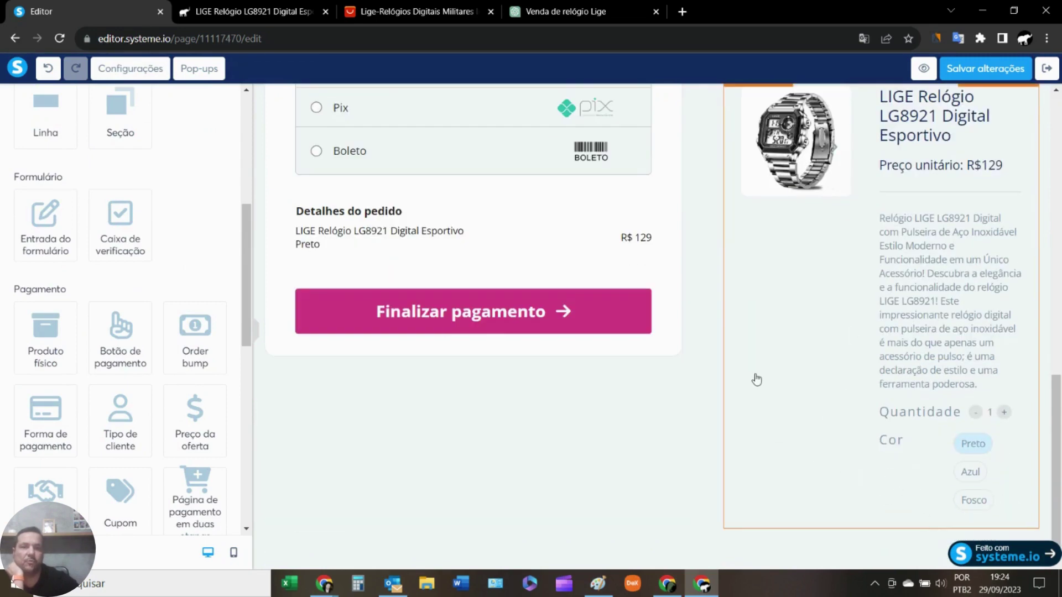
# Inspect the physical product element's settings and its placement on the payment page, and glance at the store product page for comparison
pyautogui.click(774, 362)
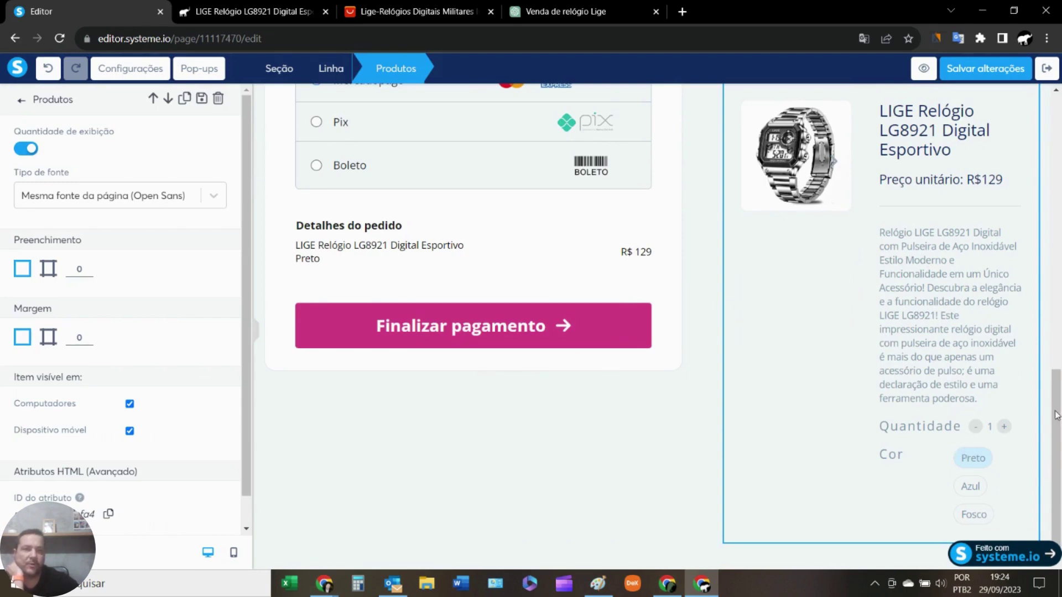
pyautogui.moveTo(1057, 365); pyautogui.dragTo(1058, 388)
pyautogui.scroll(3, 1030, 391)
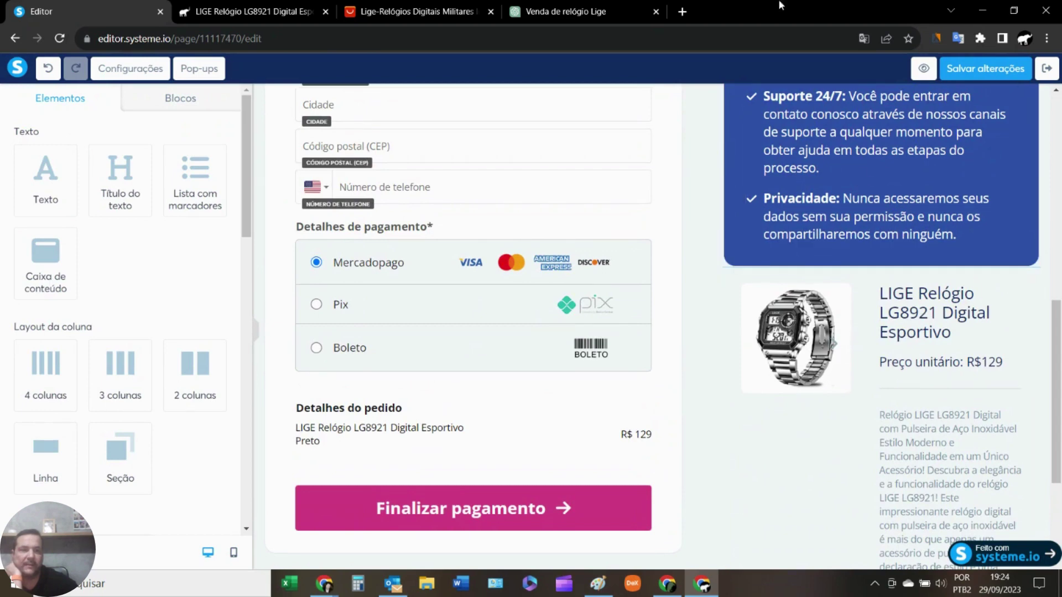
pyautogui.scroll(-3, 933, 363)
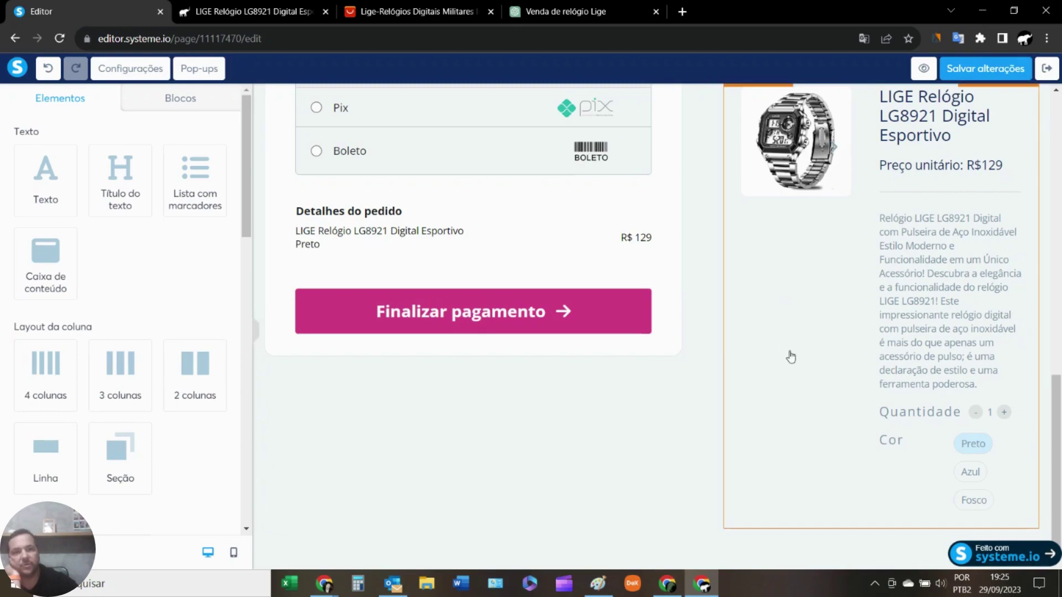
pyautogui.scroll(15, 658, 341)
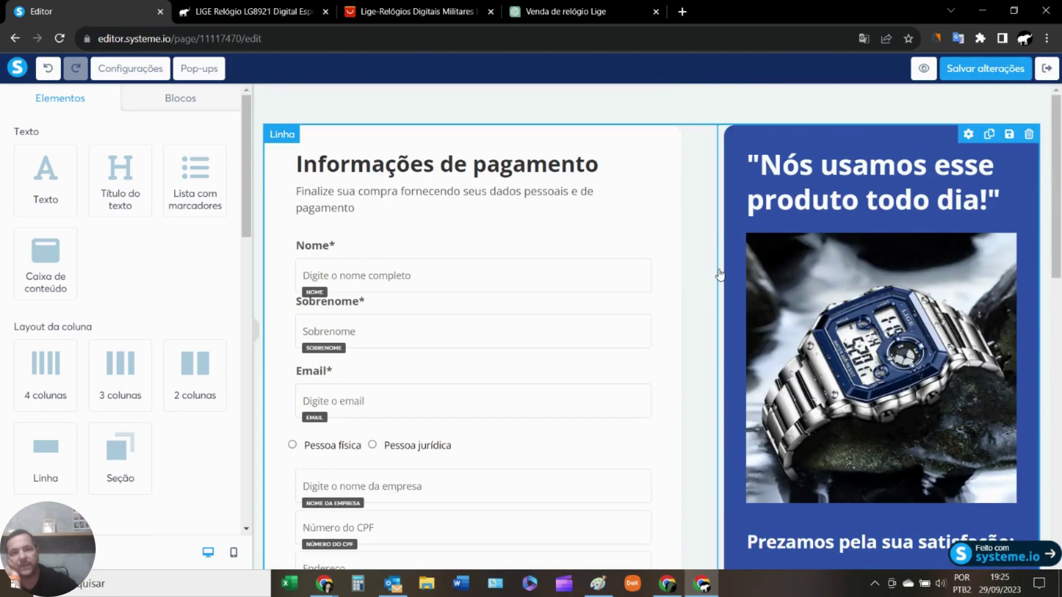
pyautogui.scroll(-15, 724, 315)
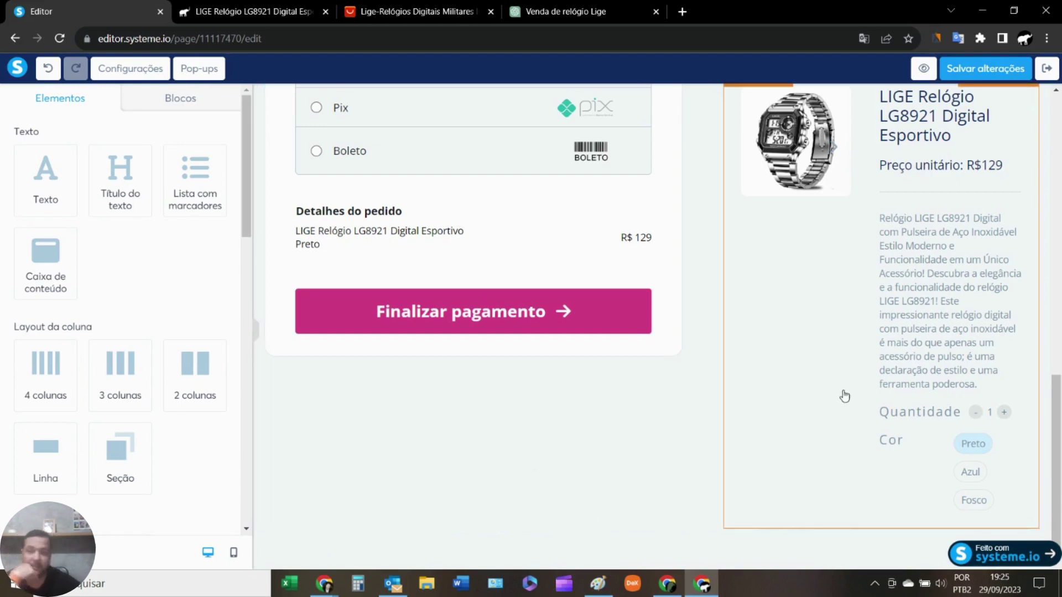
pyautogui.click(247, 19)
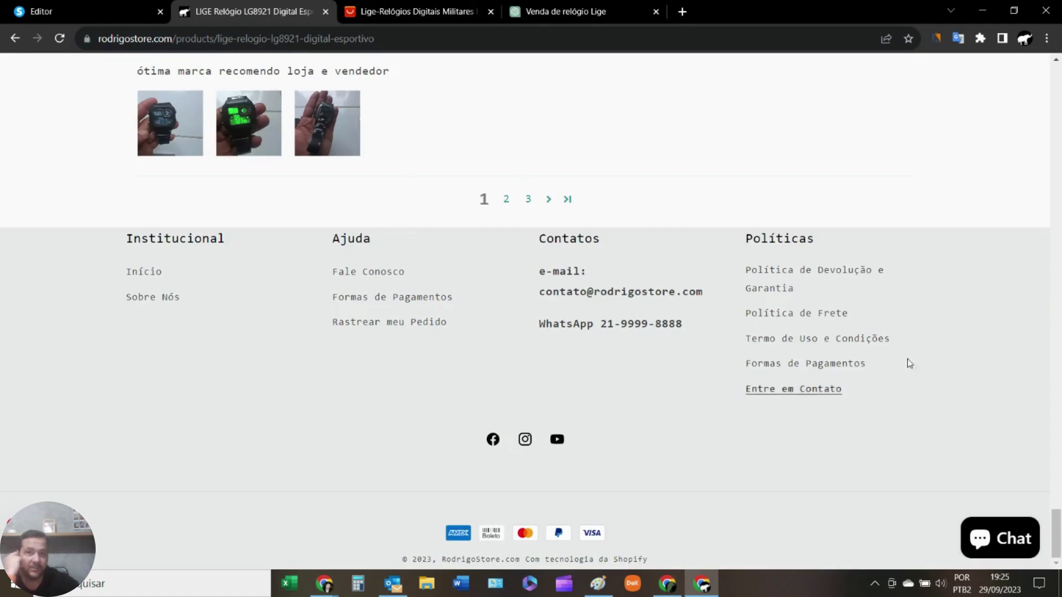
pyautogui.click(95, 7)
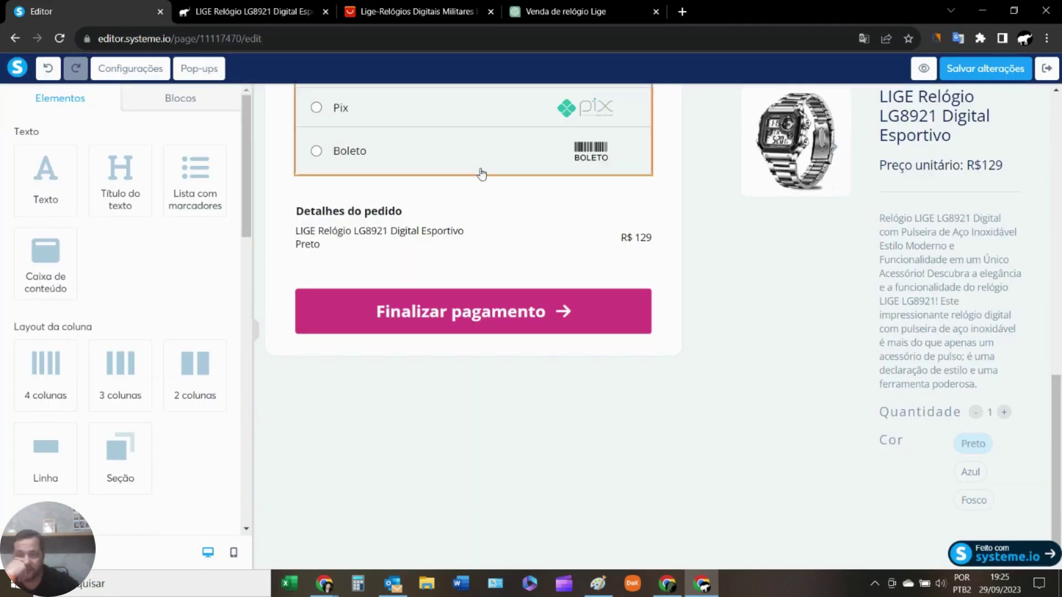
# Save the payment page changes and look through the whole page in preview mode
pyautogui.click(982, 69)
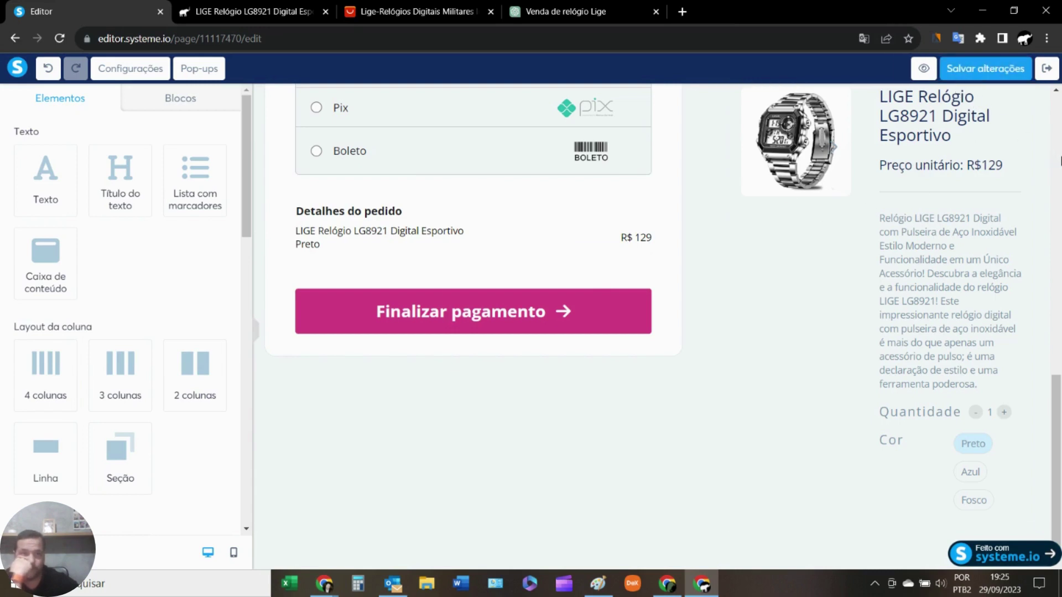
pyautogui.click(924, 70)
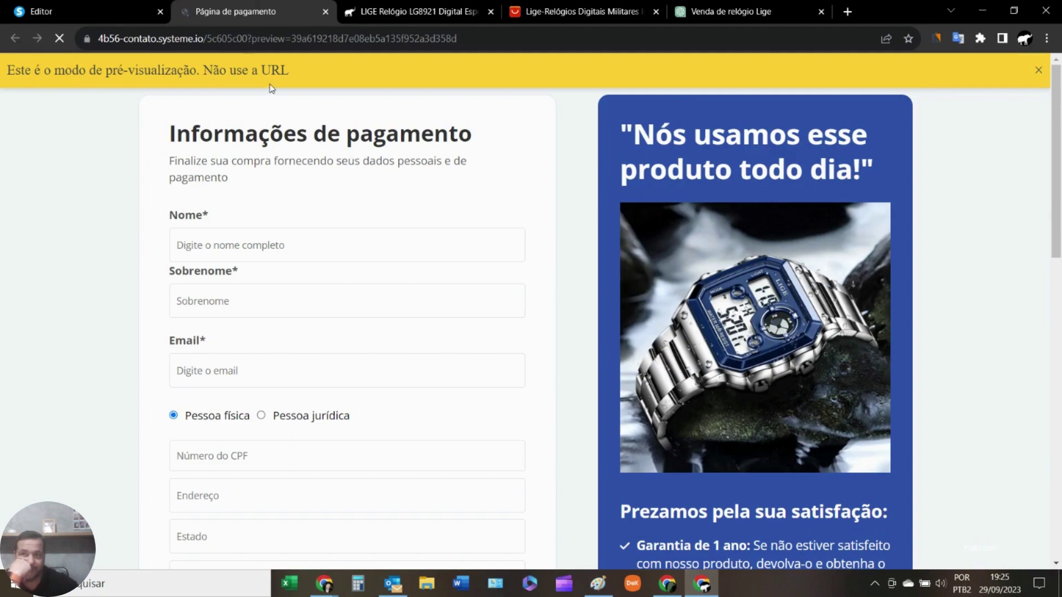
pyautogui.scroll(-10, 601, 280)
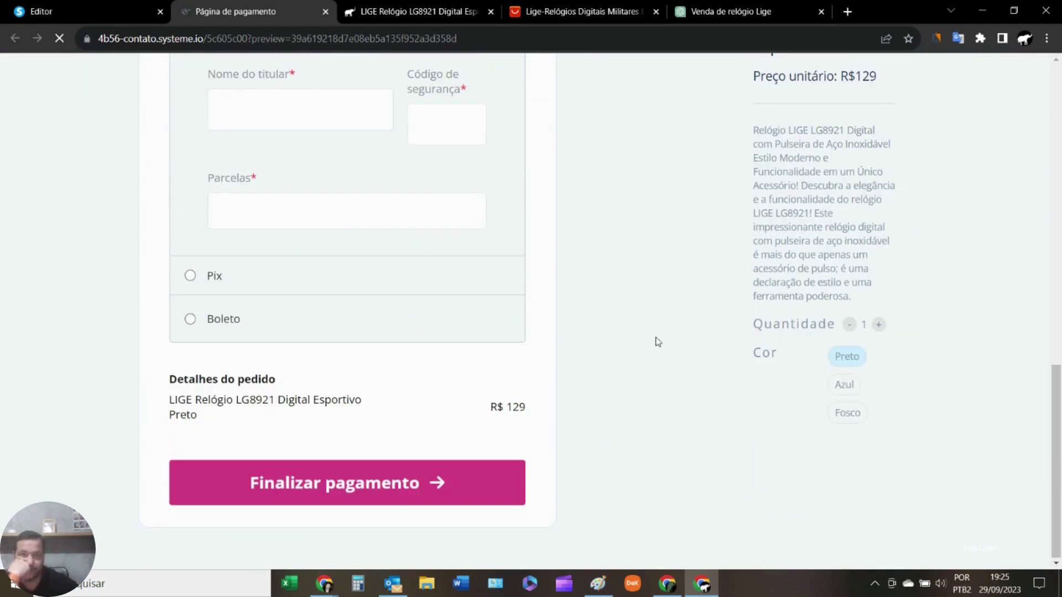
pyautogui.scroll(10, 665, 347)
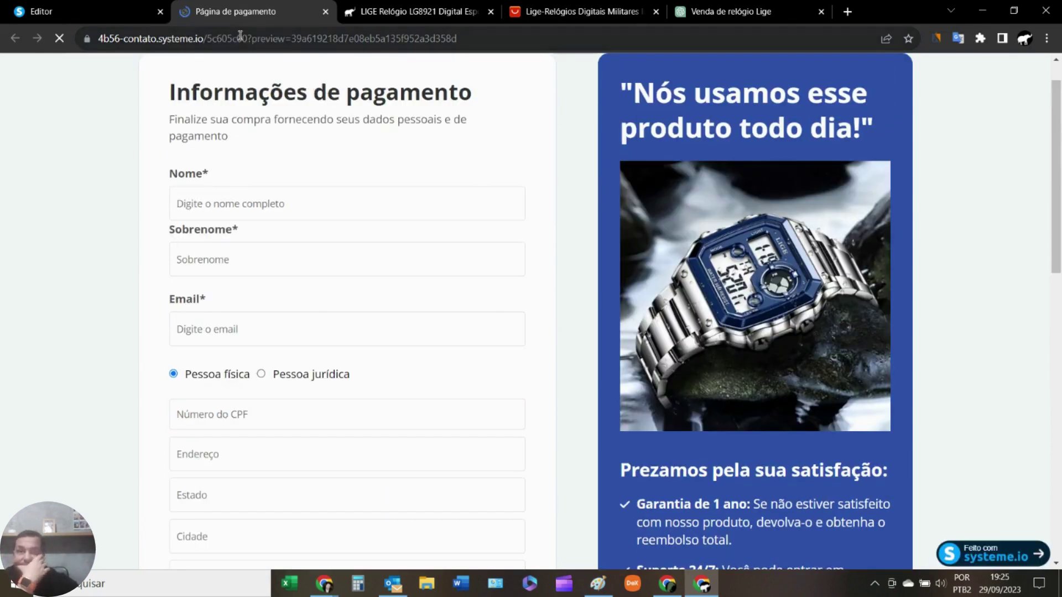
pyautogui.scroll(-10, 853, 293)
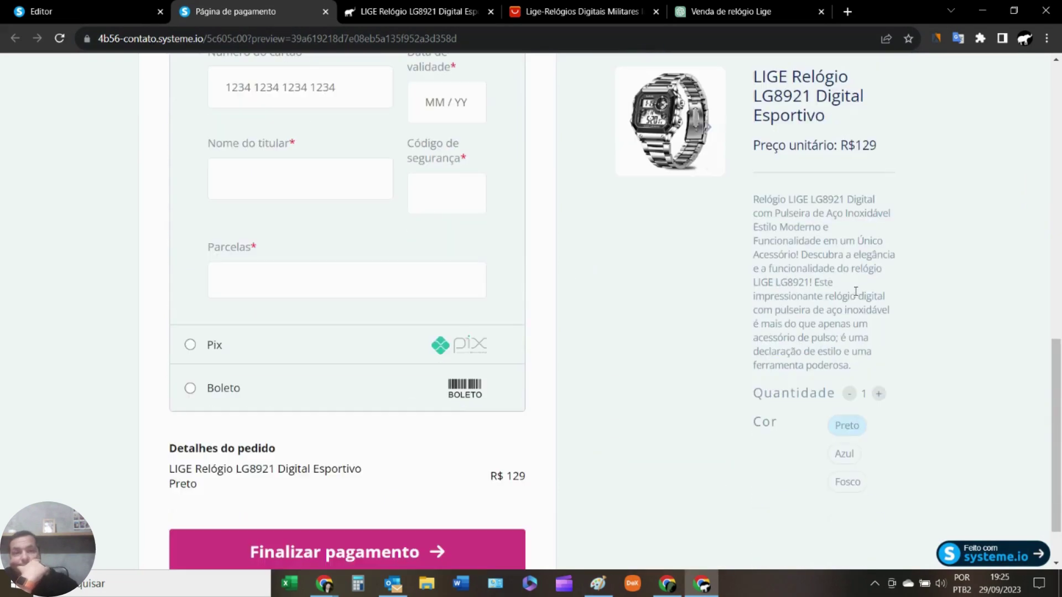
# Test the Azul, Fosco and Preto colour options, raise the quantity to 4 in the preview, and review the customer fields
pyautogui.click(842, 454)
pyautogui.click(848, 484)
pyautogui.click(855, 436)
pyautogui.click(878, 395)
pyautogui.click(848, 394)
pyautogui.click(879, 395)
pyautogui.doubleClick(879, 394)
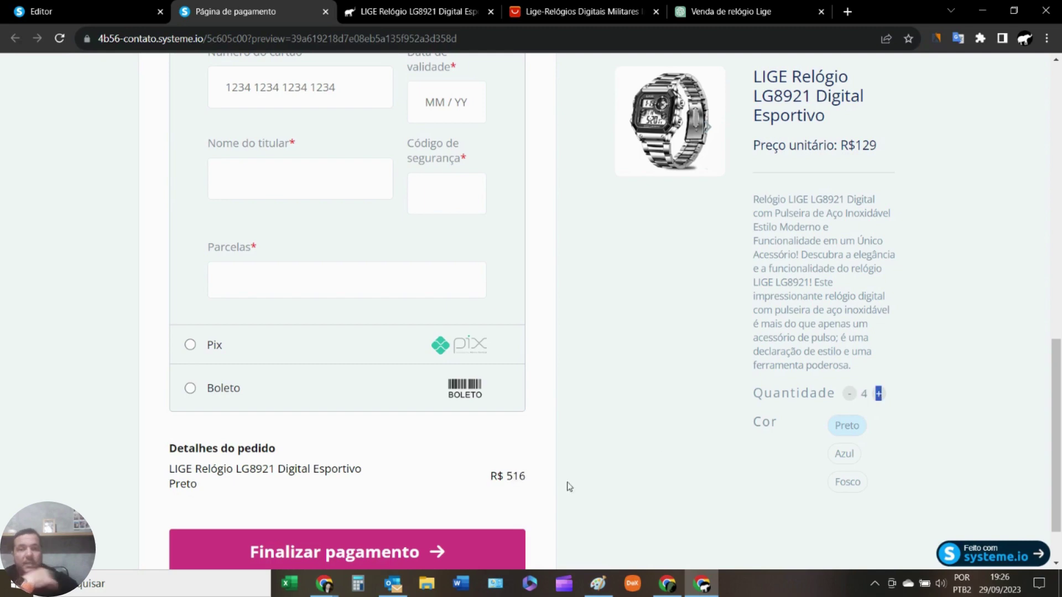
pyautogui.scroll(13, 631, 395)
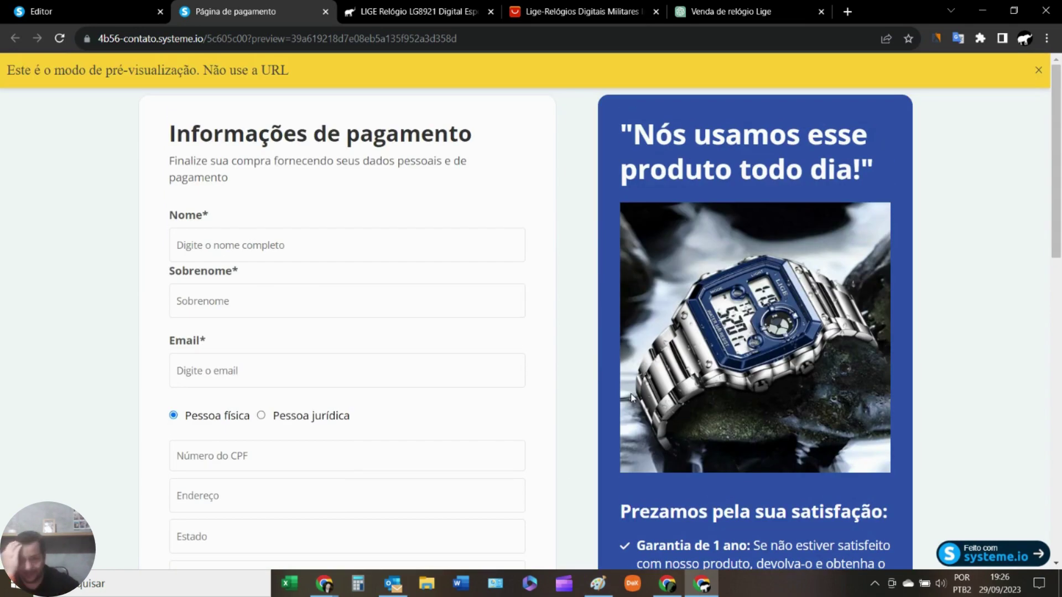
pyautogui.scroll(-4, 464, 419)
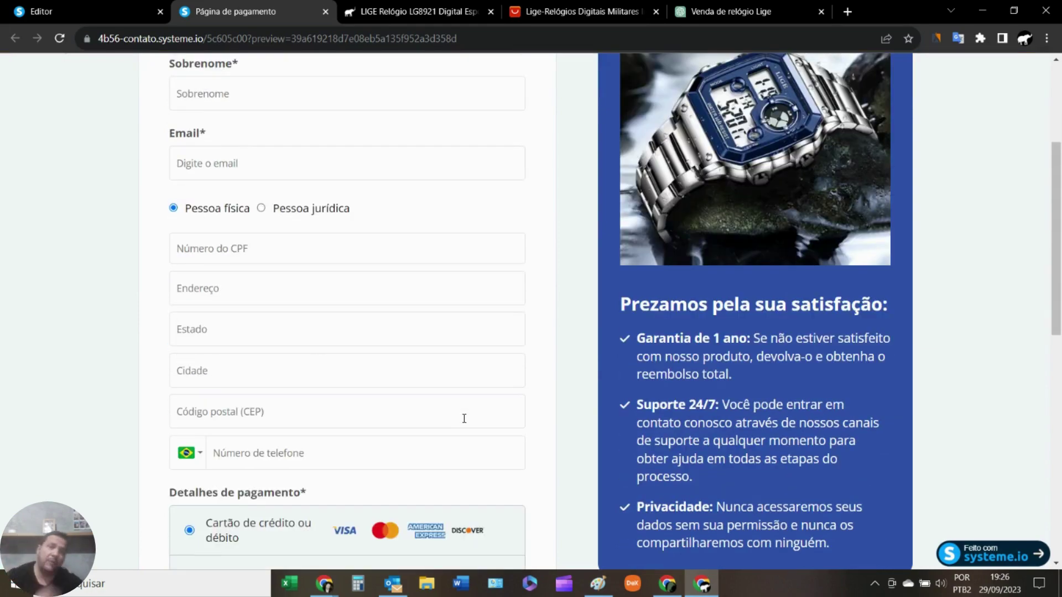
pyautogui.scroll(4, 388, 260)
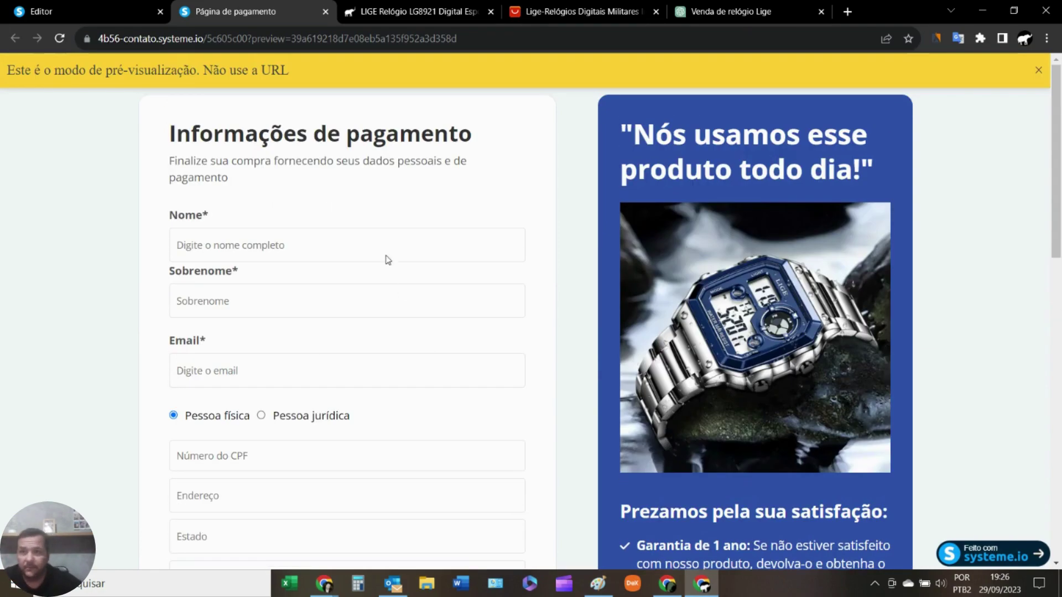
# Return to the payment page editor, save the changes and exit to the funnel's step configuration
pyautogui.click(119, 8)
pyautogui.scroll(5, 690, 463)
pyautogui.scroll(8, 690, 462)
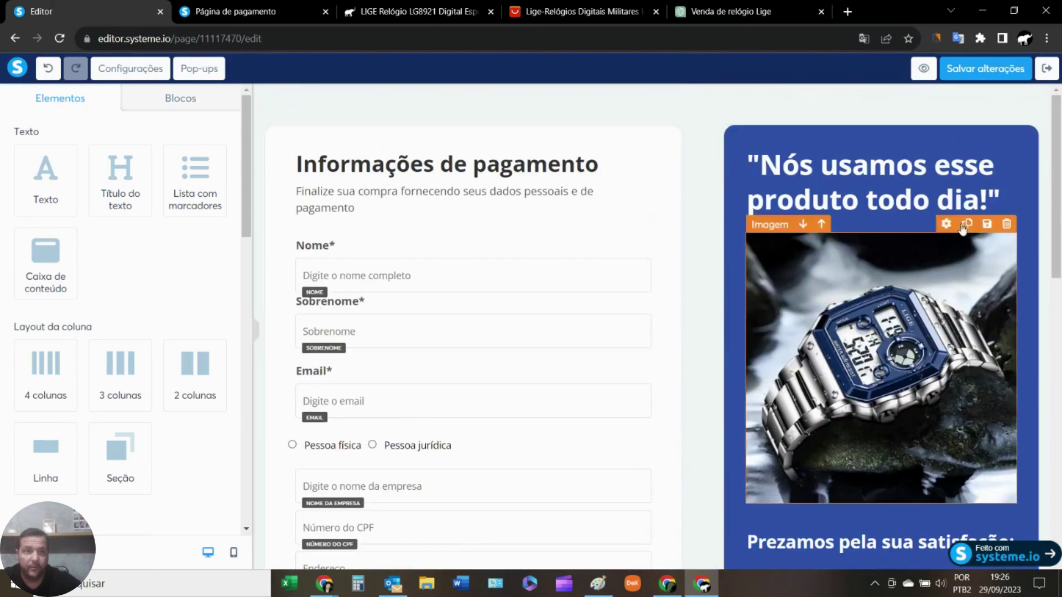
pyautogui.click(985, 69)
pyautogui.click(1045, 78)
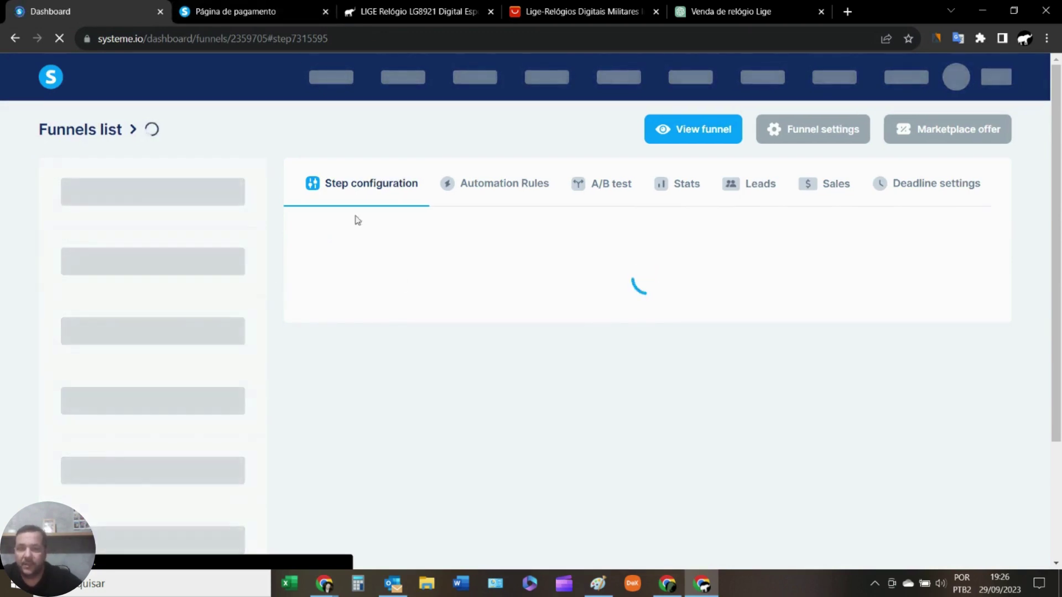
pyautogui.scroll(-1, 364, 286)
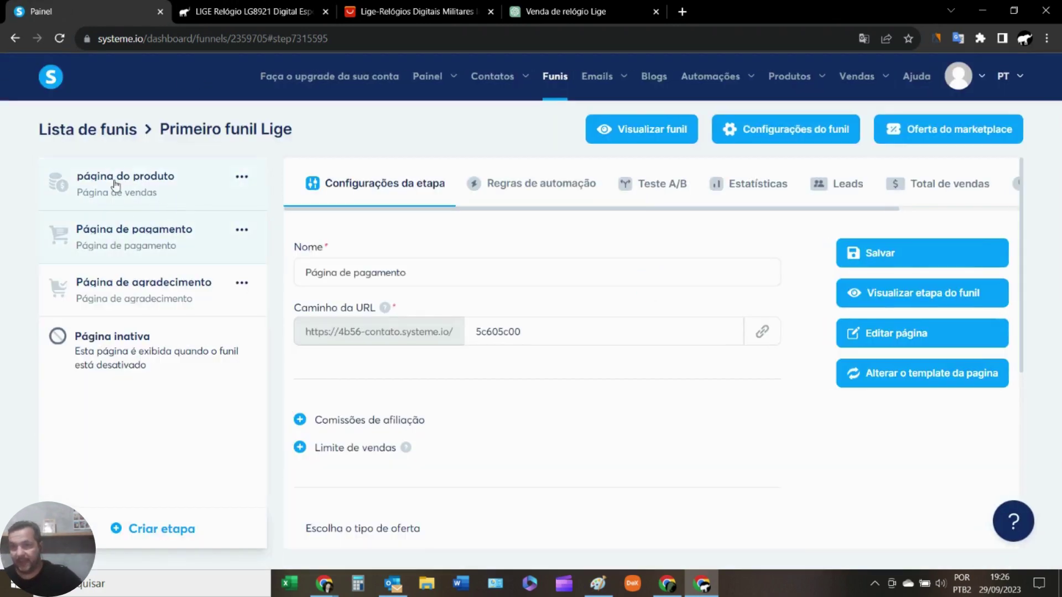
# Copy the URL of the página do produto step and open it in a new browser tab
pyautogui.click(122, 191)
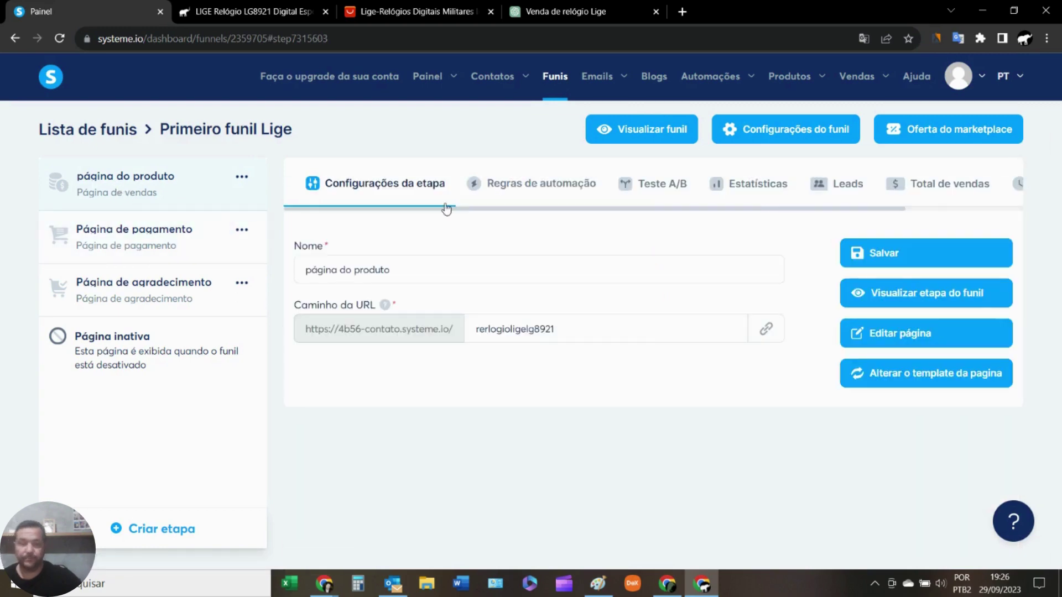
pyautogui.click(766, 329)
pyautogui.click(686, 12)
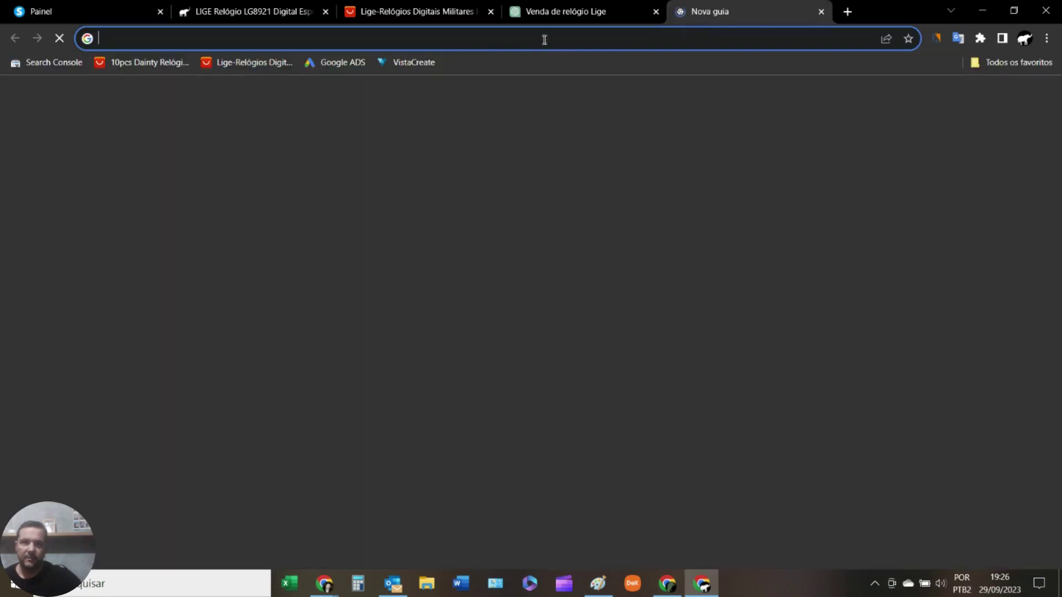
pyautogui.rightClick(544, 38)
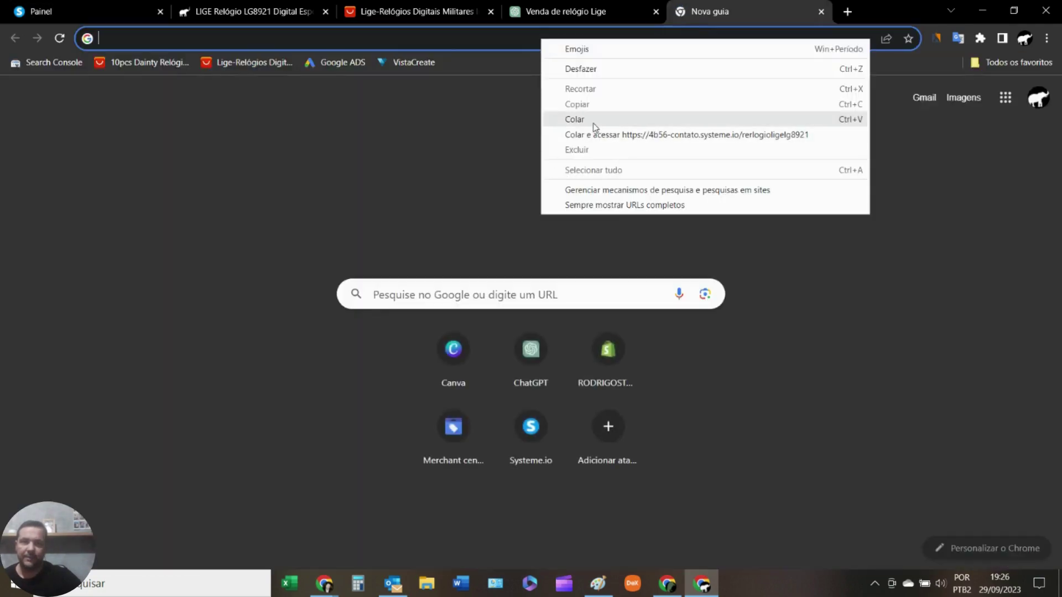
pyautogui.click(592, 123)
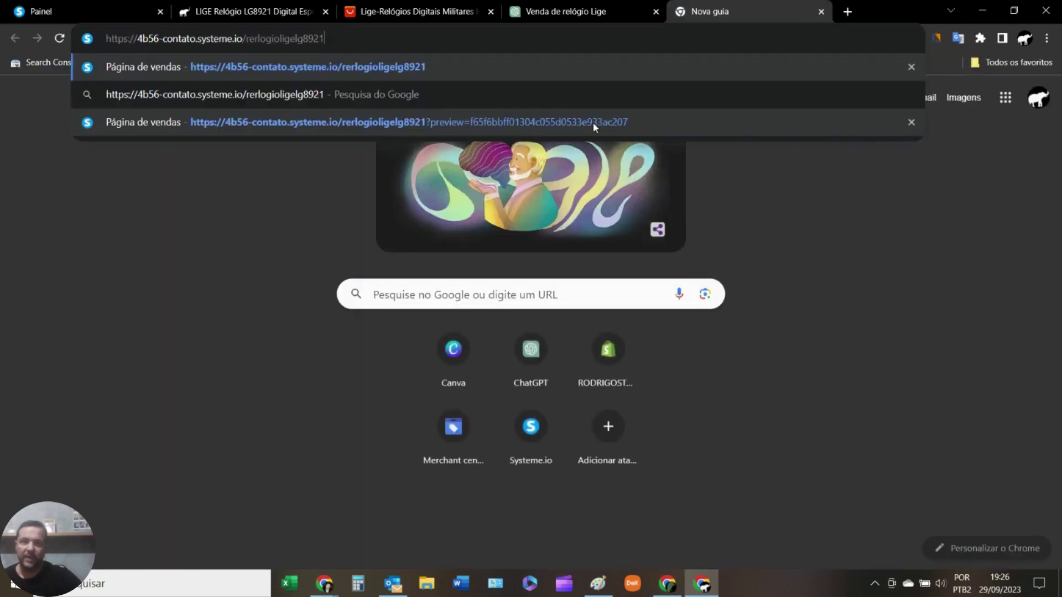
pyautogui.click(376, 66)
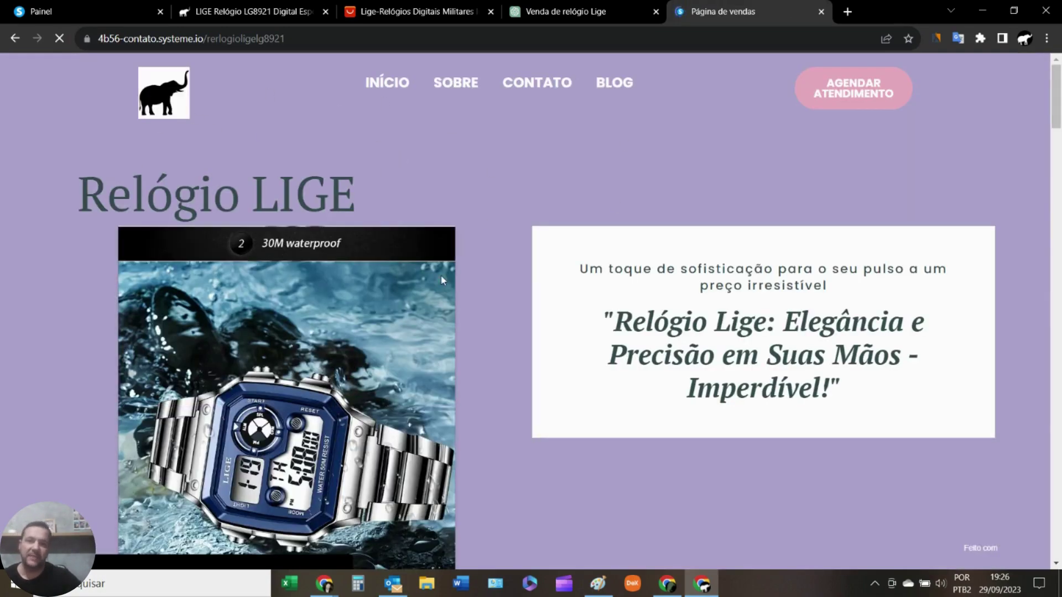
# Examine the published sales page's watch images, texts and remaining template sections
pyautogui.scroll(-12, 440, 275)
pyautogui.scroll(12, 440, 270)
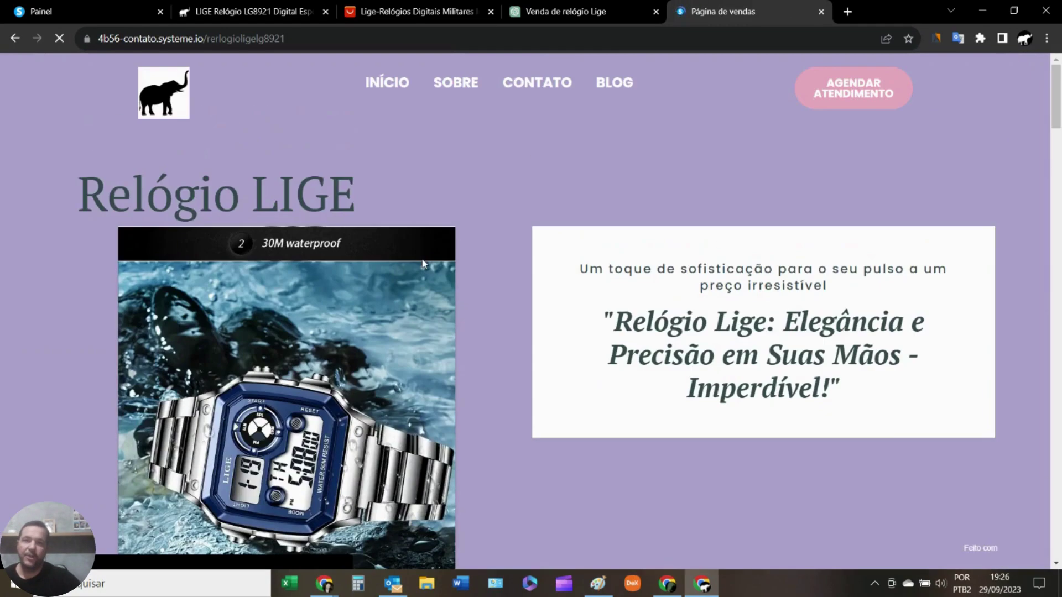
pyautogui.scroll(-8, 496, 290)
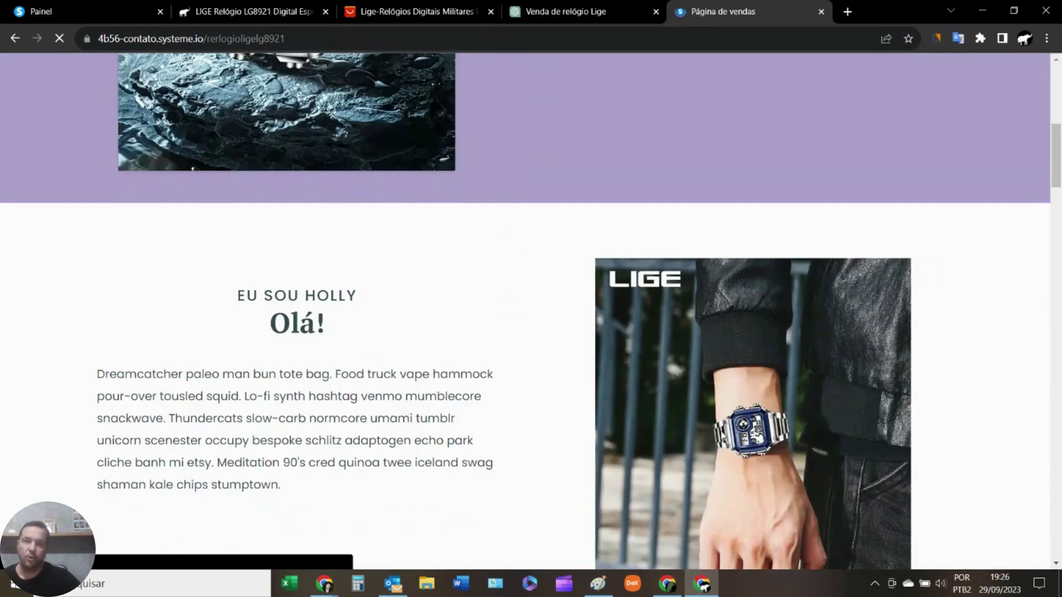
pyautogui.scroll(-4, 512, 386)
pyautogui.scroll(4, 472, 300)
pyautogui.scroll(-17, 748, 393)
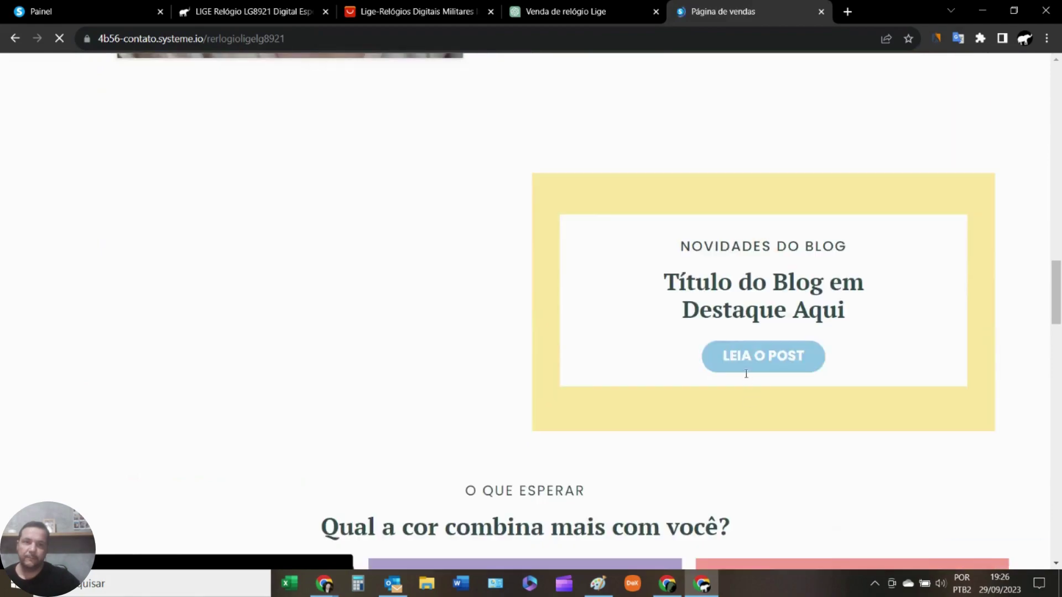
pyautogui.scroll(16, 481, 410)
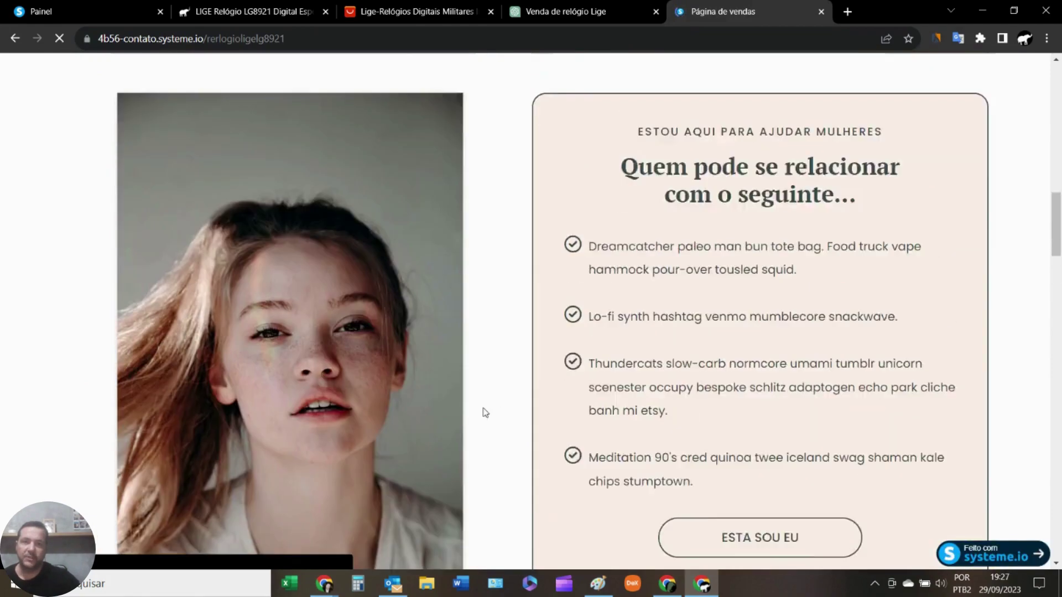
pyautogui.scroll(-4, 481, 408)
pyautogui.scroll(-4, 508, 370)
pyautogui.scroll(4, 720, 334)
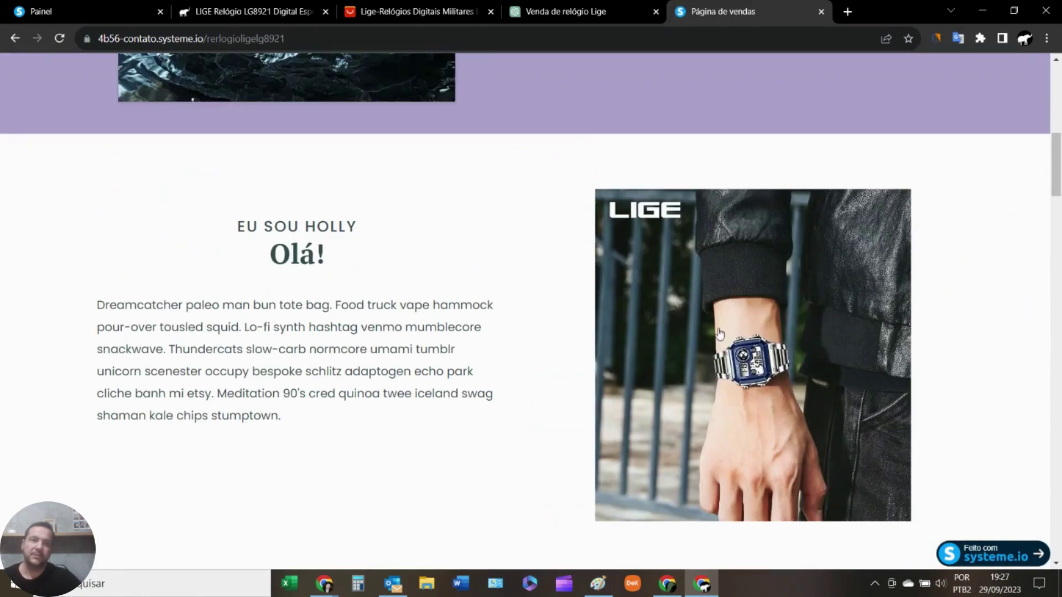
# Follow the LIGE wrist photo's link to the payment page, review that page, and return to the funnel dashboard
pyautogui.click(764, 374)
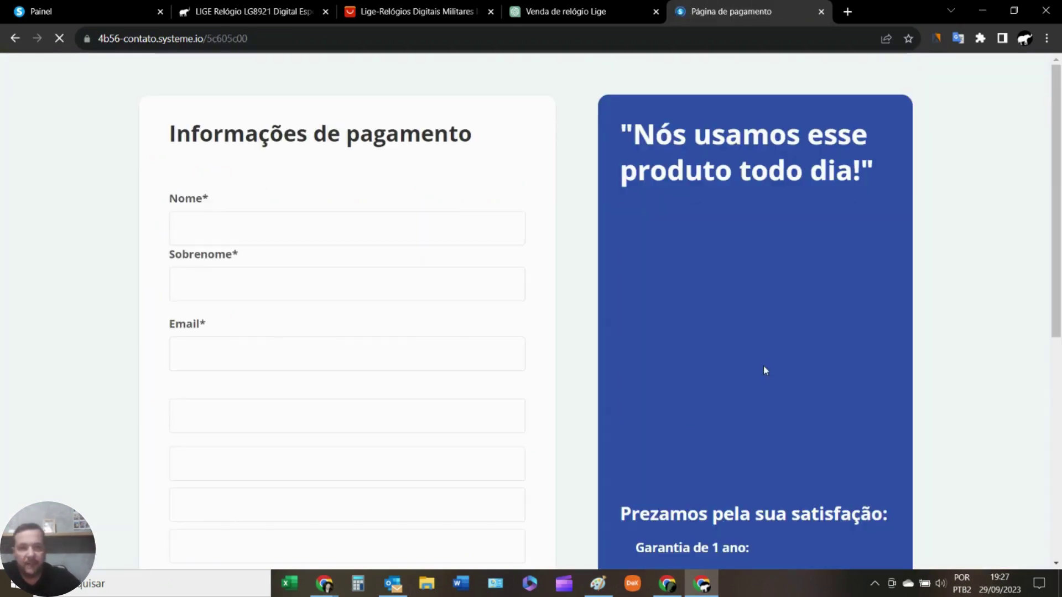
pyautogui.scroll(-15, 578, 190)
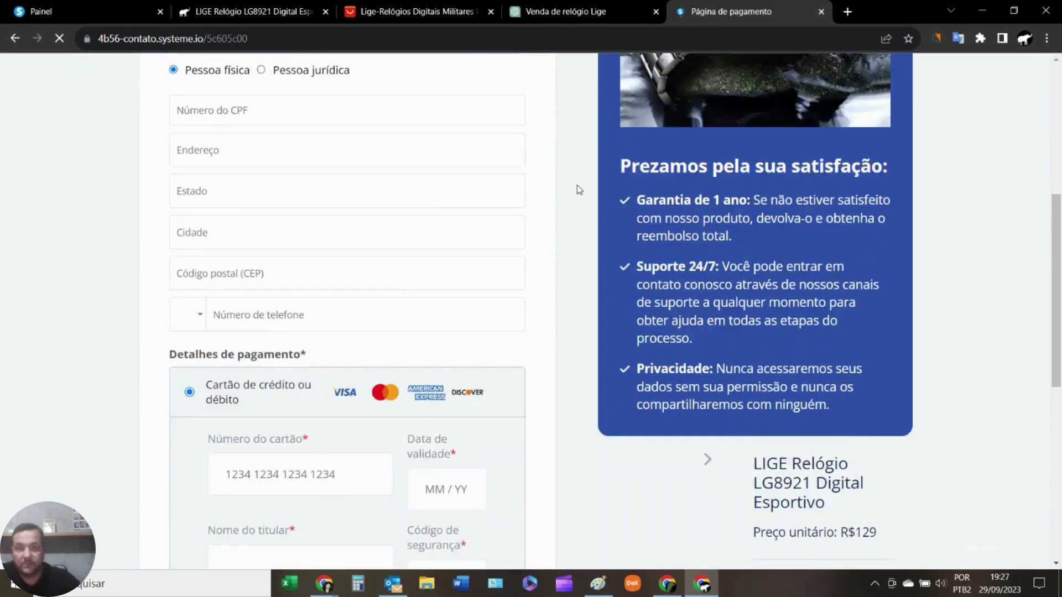
pyautogui.scroll(15, 578, 190)
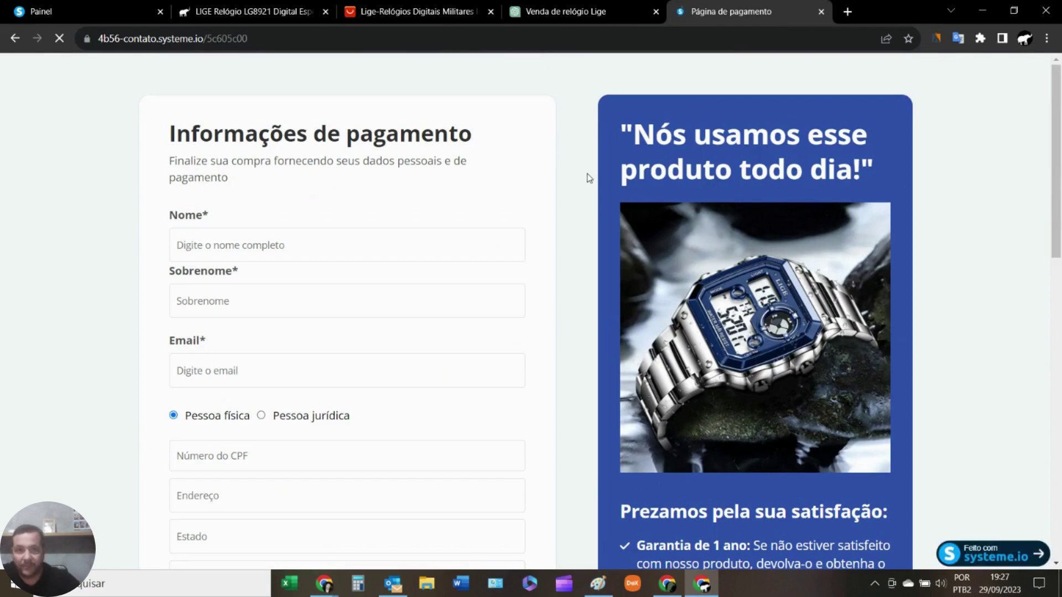
pyautogui.click(96, 15)
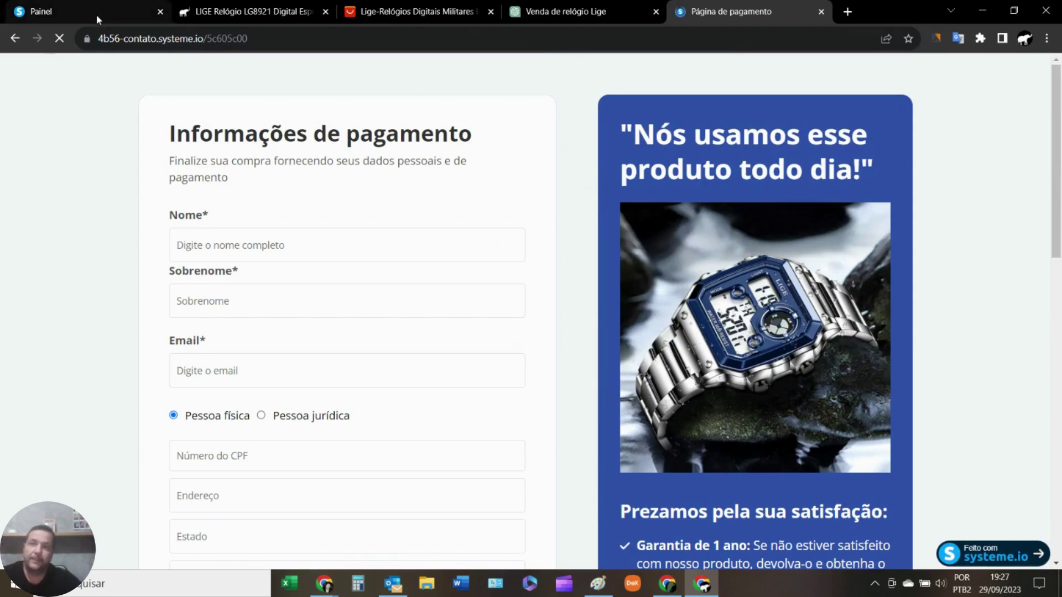